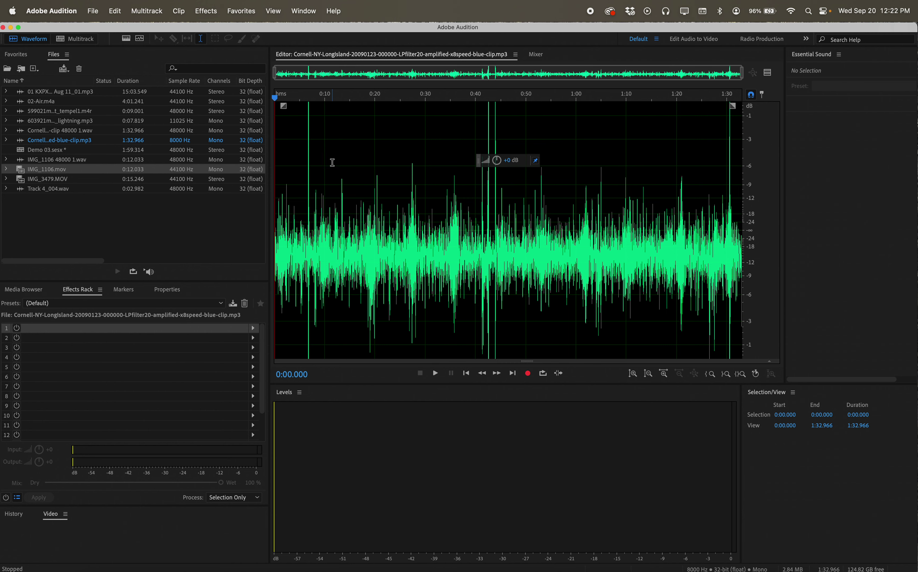
Step: View the waveform of the stardust_tempel1.m4r file and return to the Demo 03 multitrack session
click(54, 113)
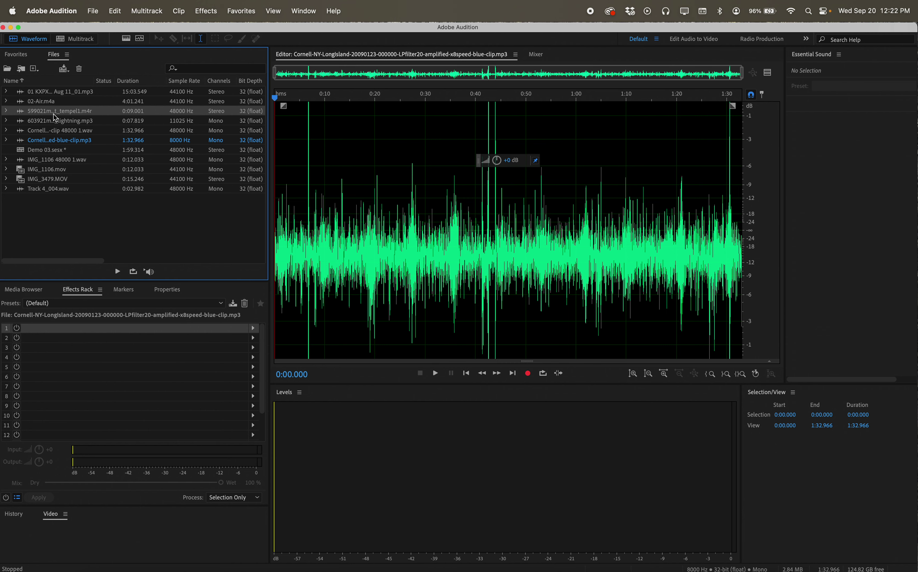
double_click(54, 114)
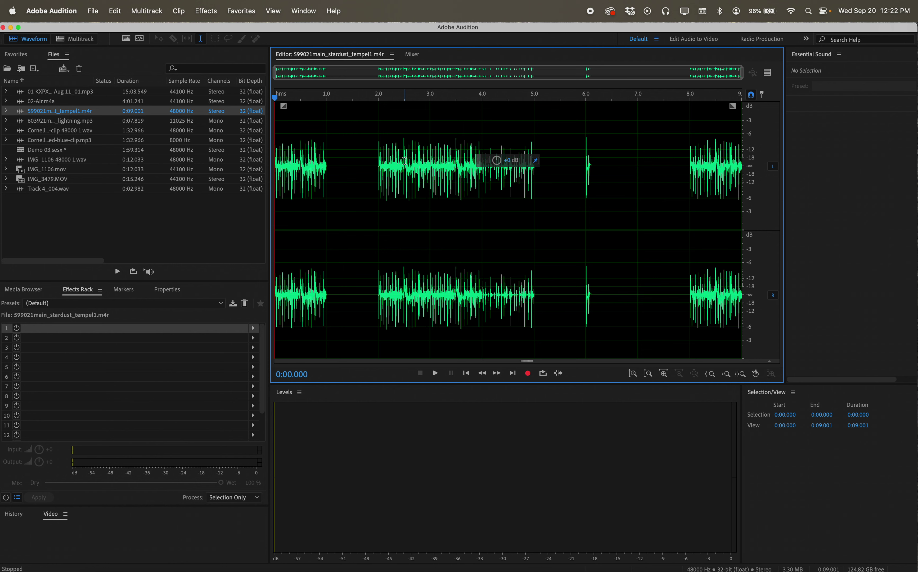
click(79, 39)
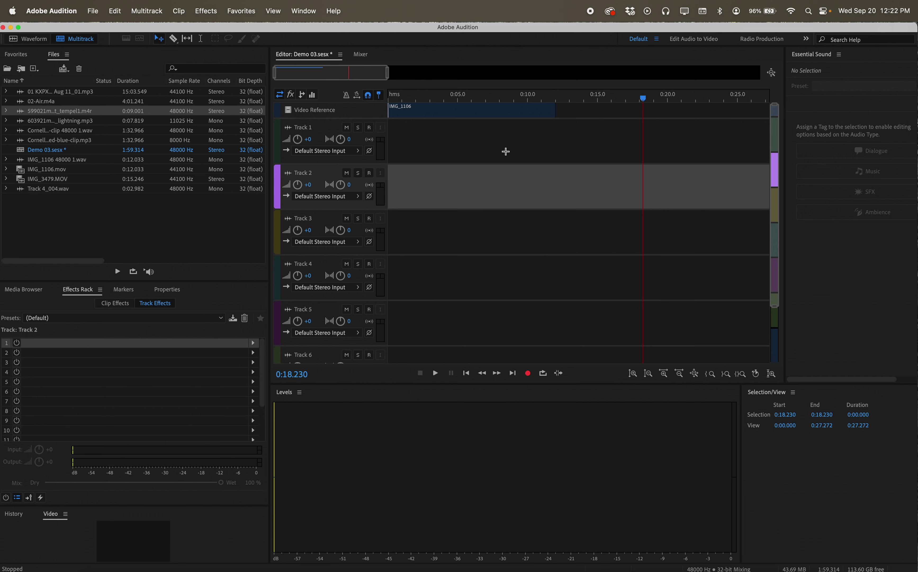
Step: Place the 8000 Hz Cornell blue-clip MP3 at the start of Track 1, accepting a copy conformed to the session's sample rate
scroll(508, 151, down, 2)
scroll(512, 153, up, 2)
click(87, 141)
drag(44, 142, 392, 143)
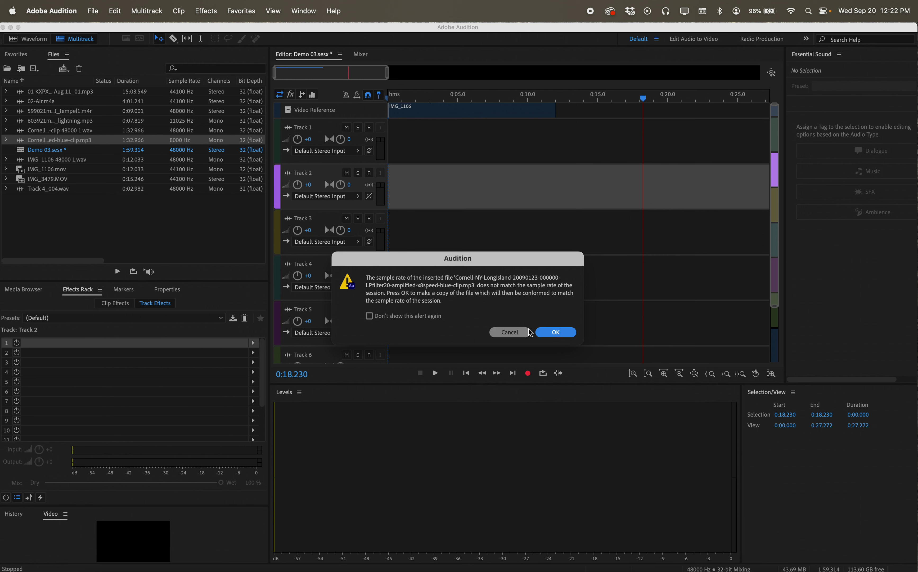
click(556, 332)
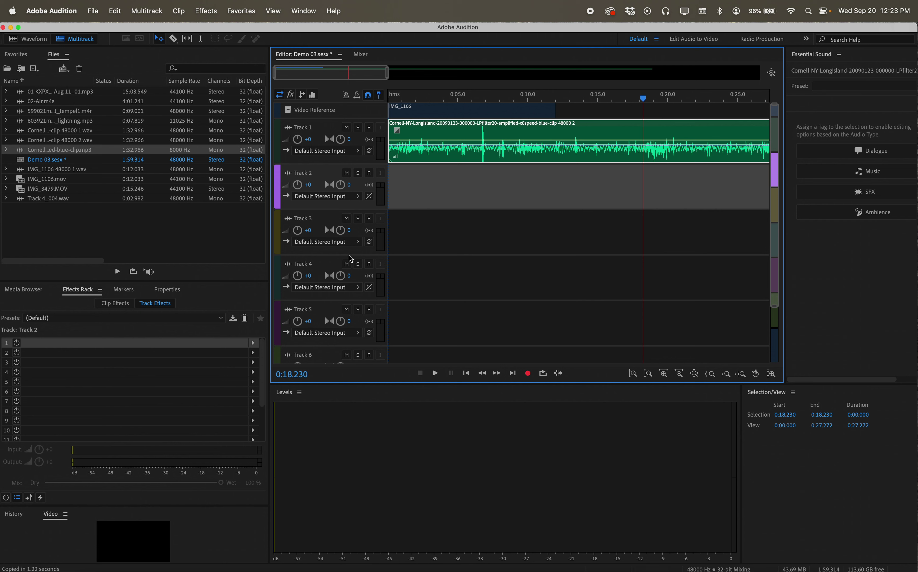
Step: Create a new multitrack session named Untitled Session 3 from the Empty Stereo Session template, keeping the default folder location
click(97, 13)
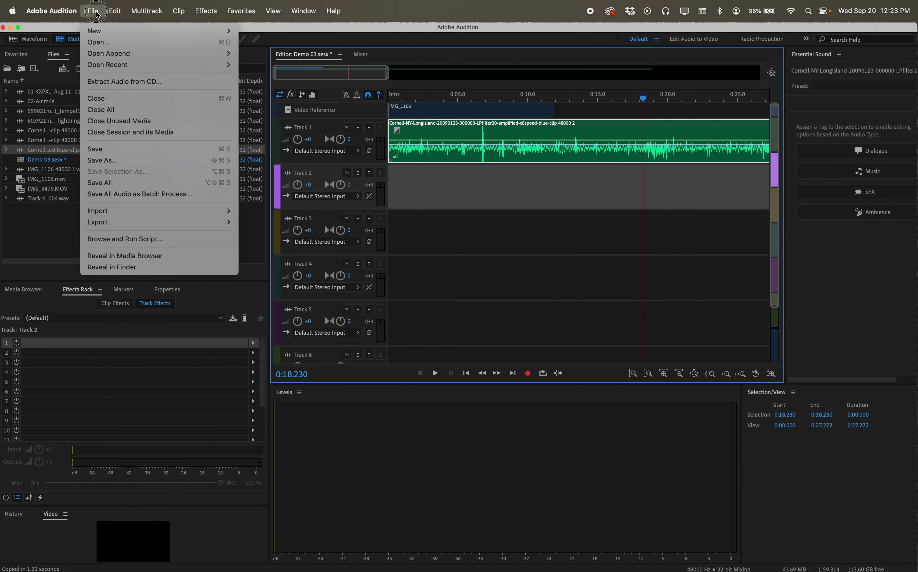
mouse_move(211, 31)
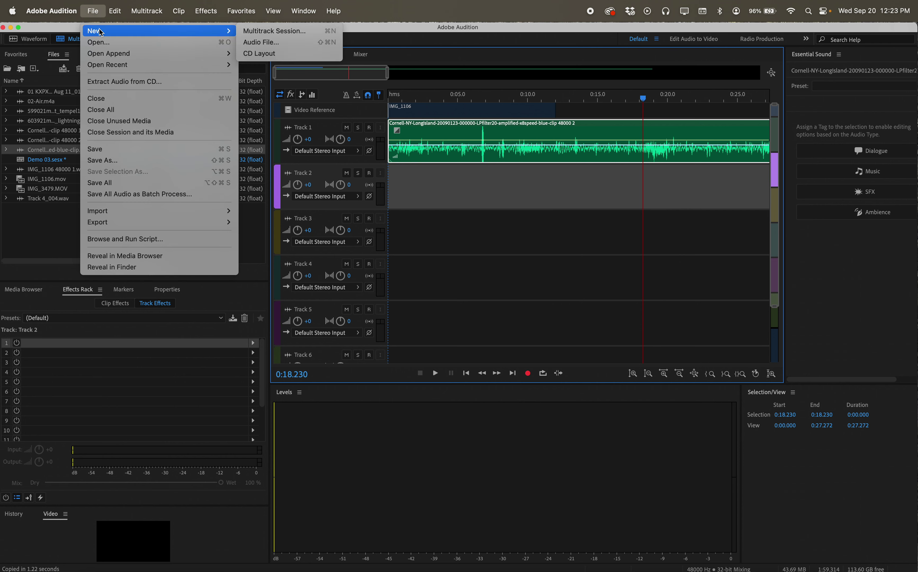
click(274, 33)
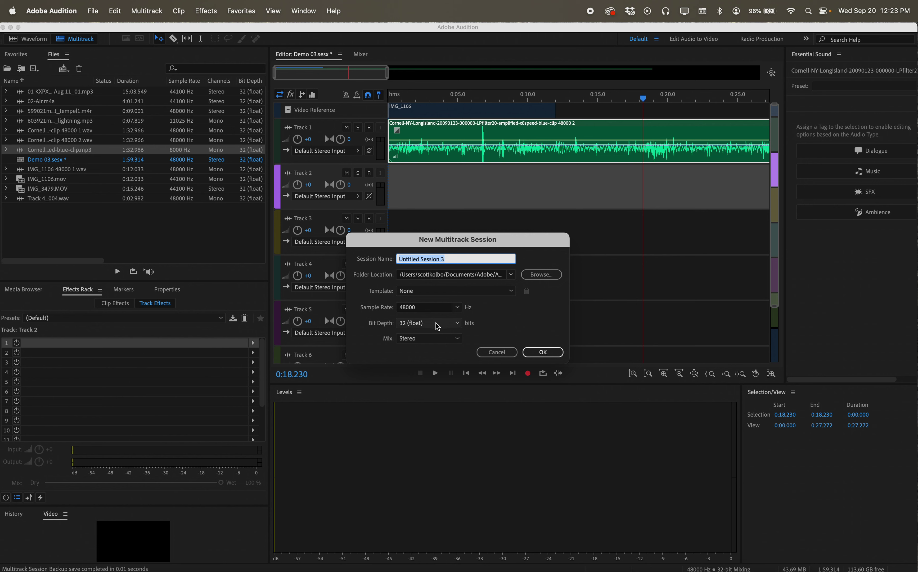
click(458, 338)
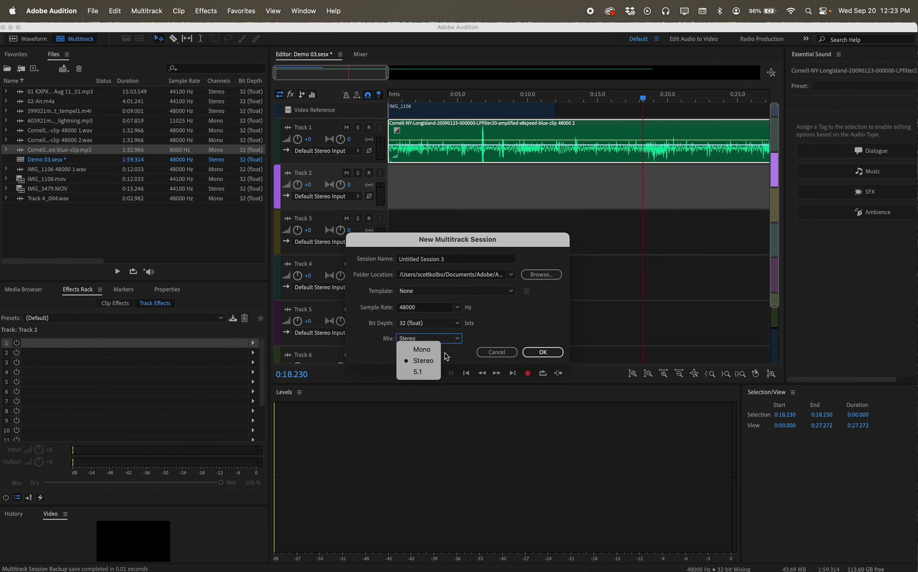
click(495, 317)
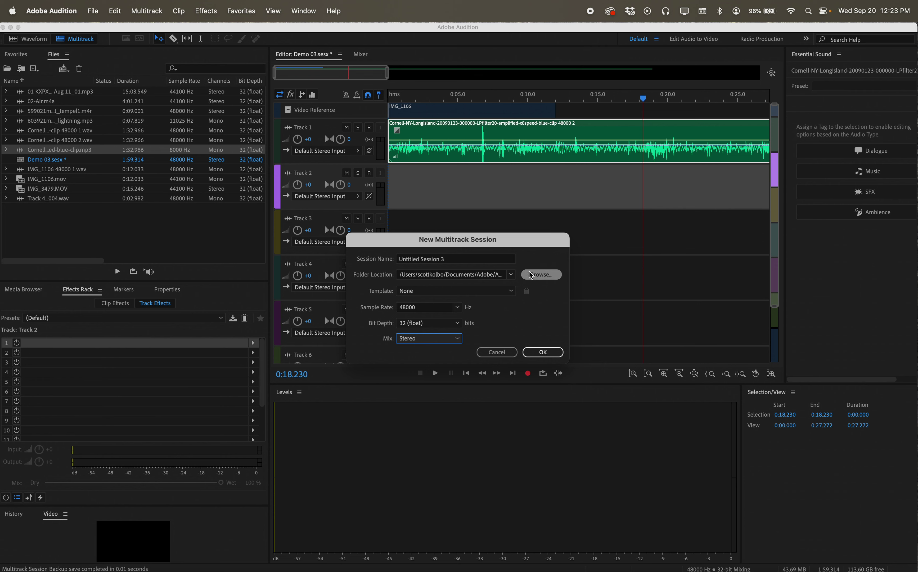
click(542, 275)
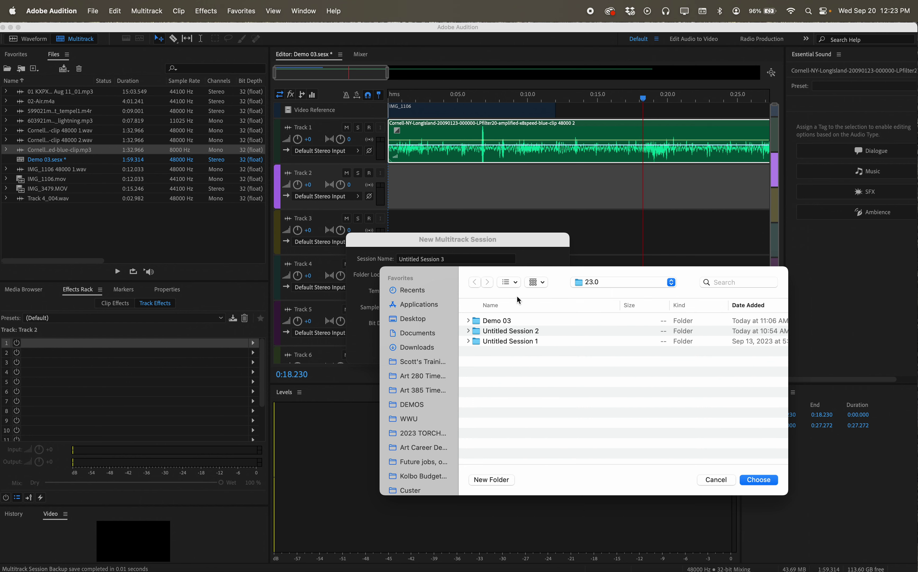
click(706, 478)
click(438, 291)
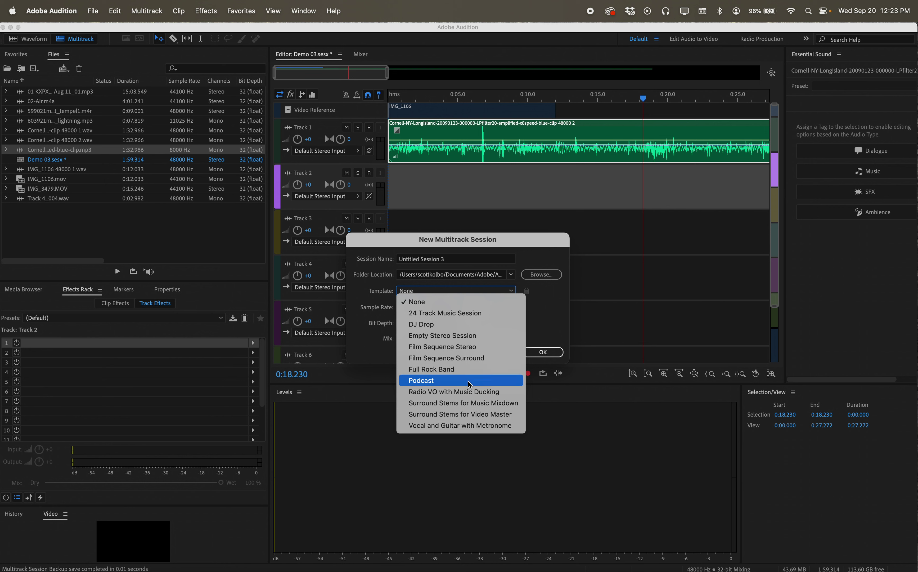
click(483, 336)
click(538, 354)
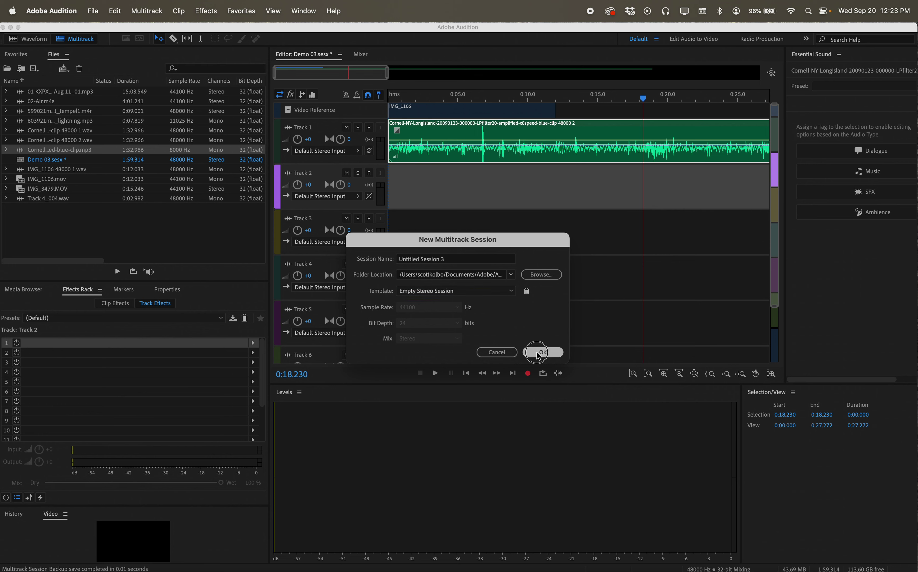
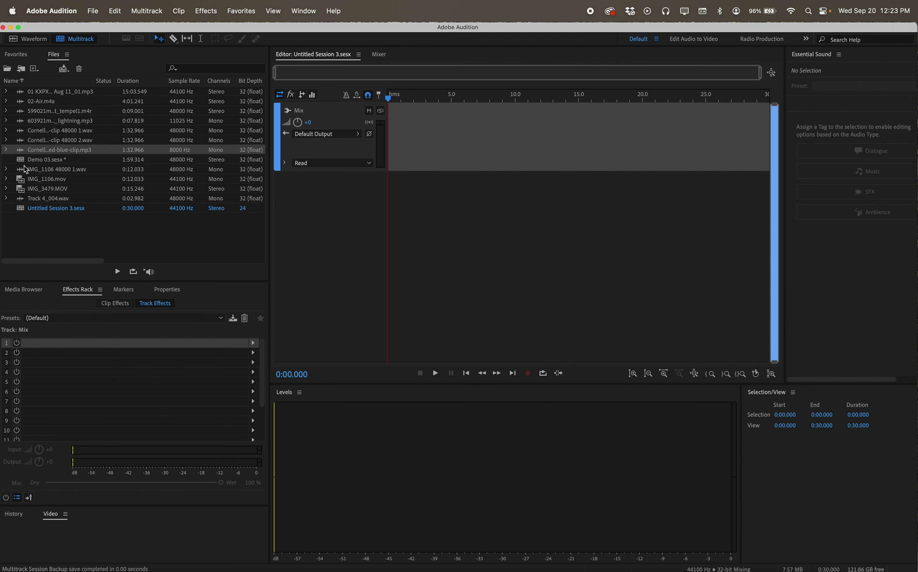
Step: Reopen the Demo 03.sesx session in the multitrack editor
click(66, 220)
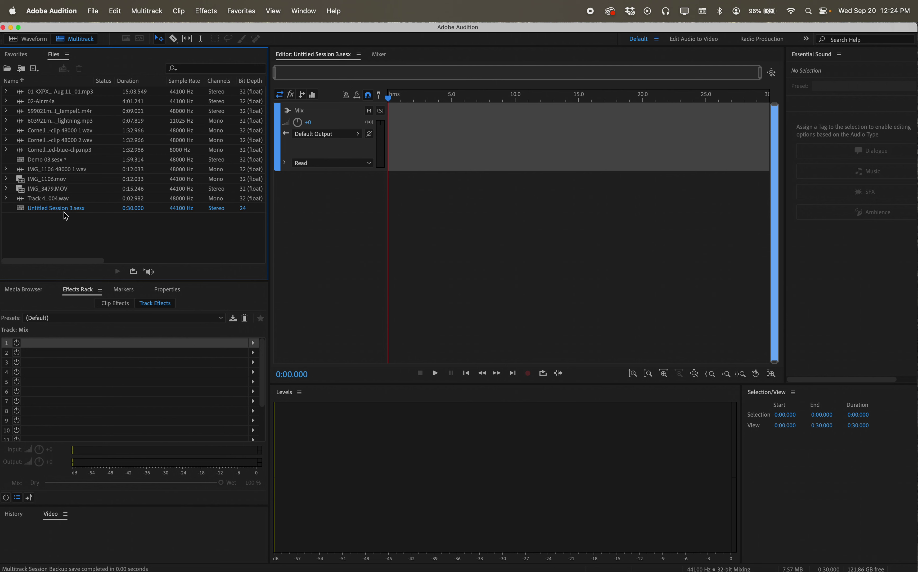
click(59, 208)
click(38, 163)
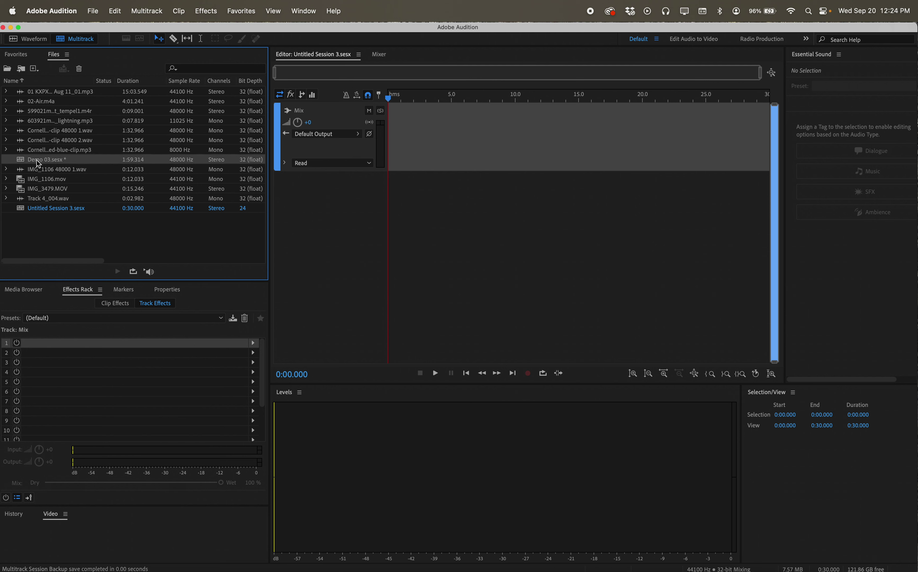
double_click(21, 160)
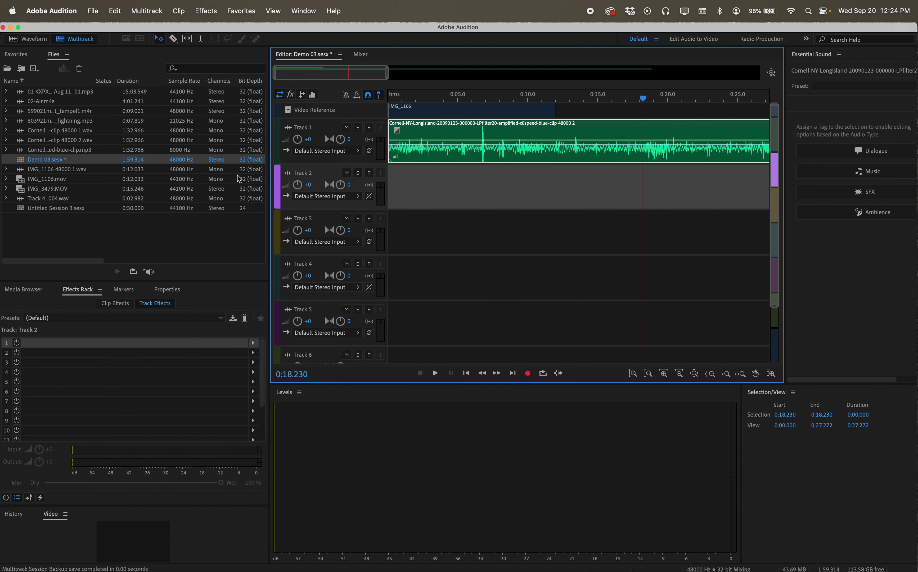
Step: View IMG_1106.mov in the waveform editor with the playhead at about 1 second and return to the multitrack session
click(55, 183)
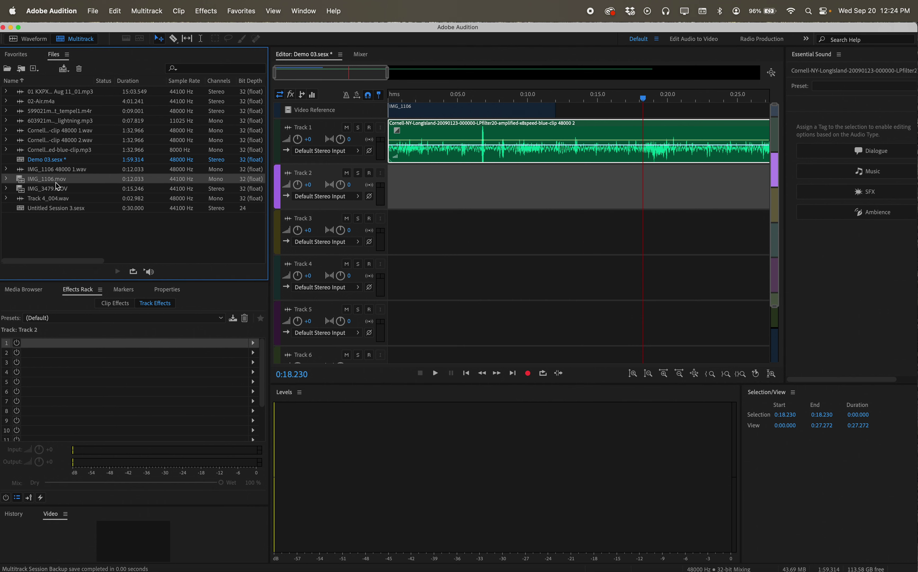
double_click(56, 182)
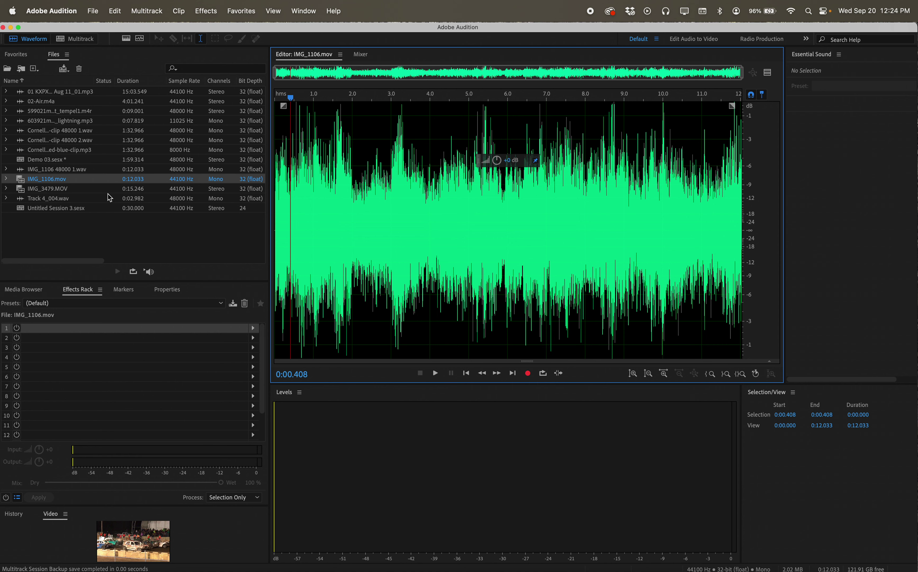
drag(291, 98, 314, 98)
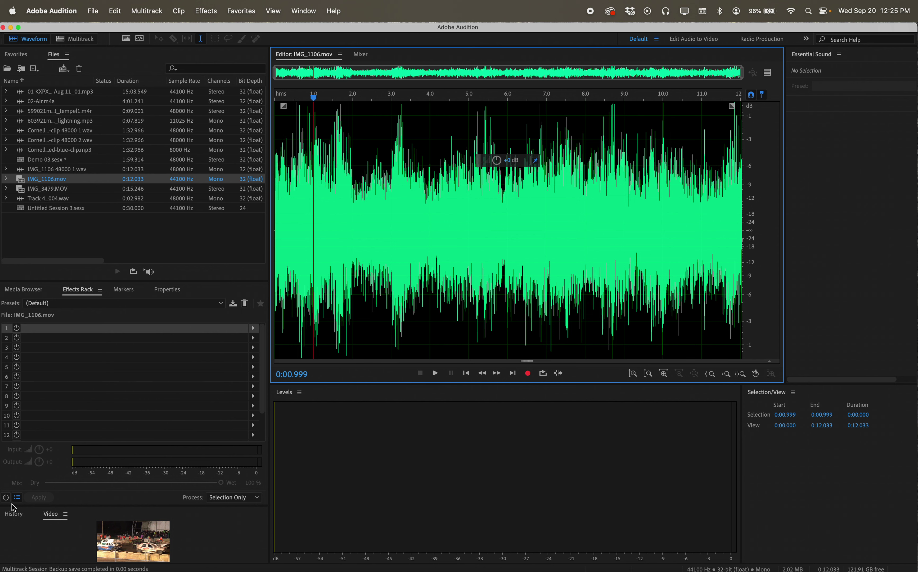
scroll(79, 181, right, 1)
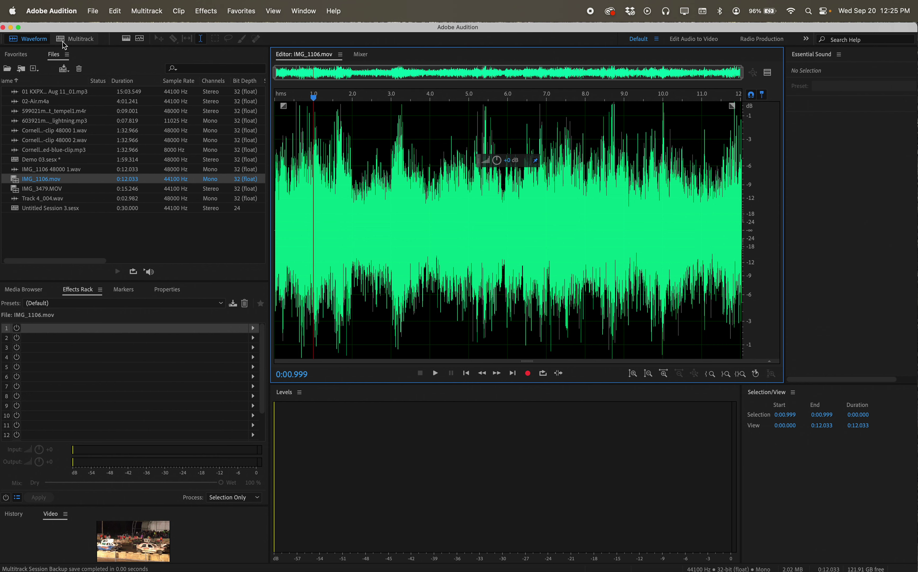
click(83, 44)
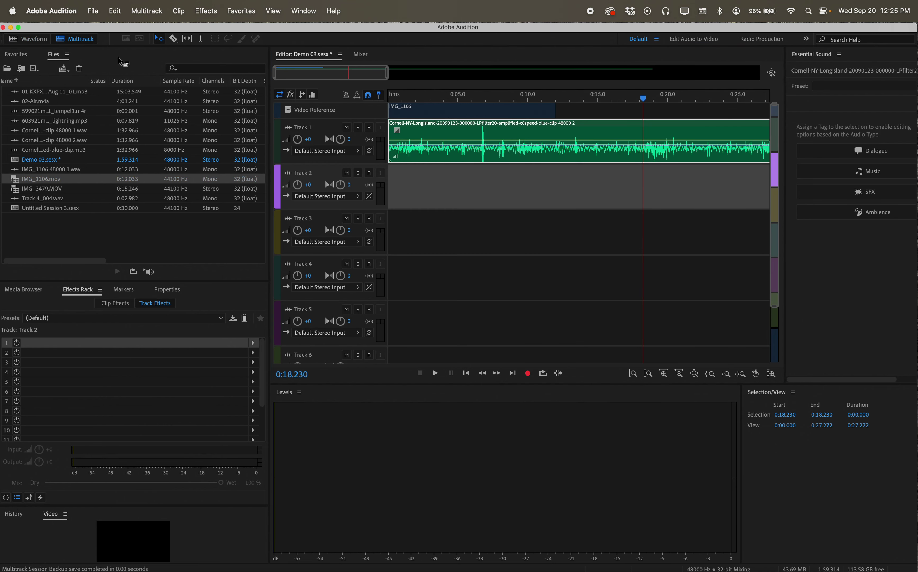
drag(44, 191, 446, 206)
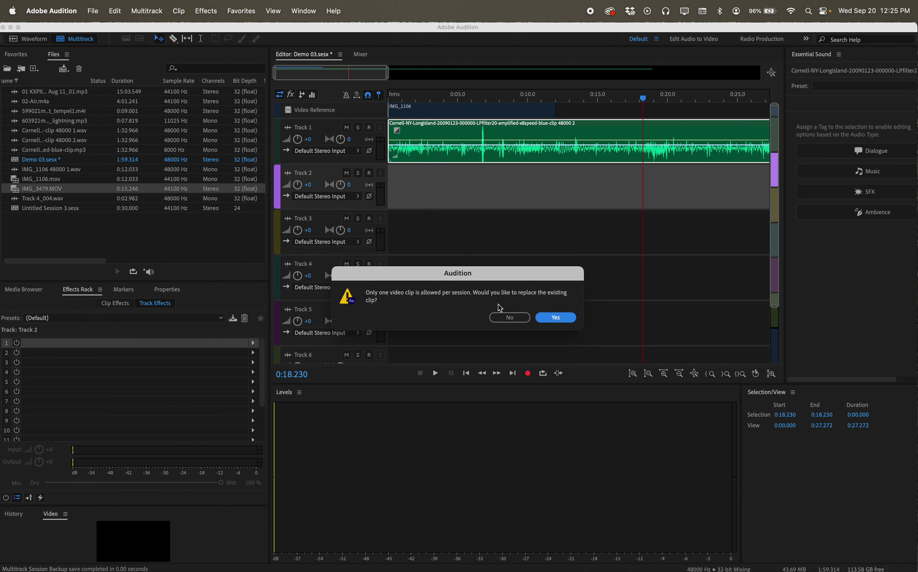
click(521, 321)
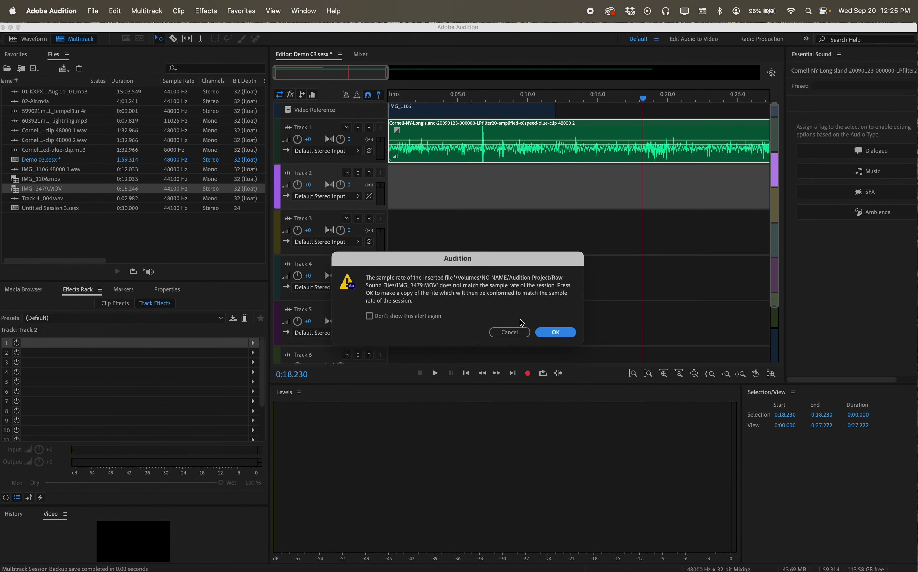
click(518, 332)
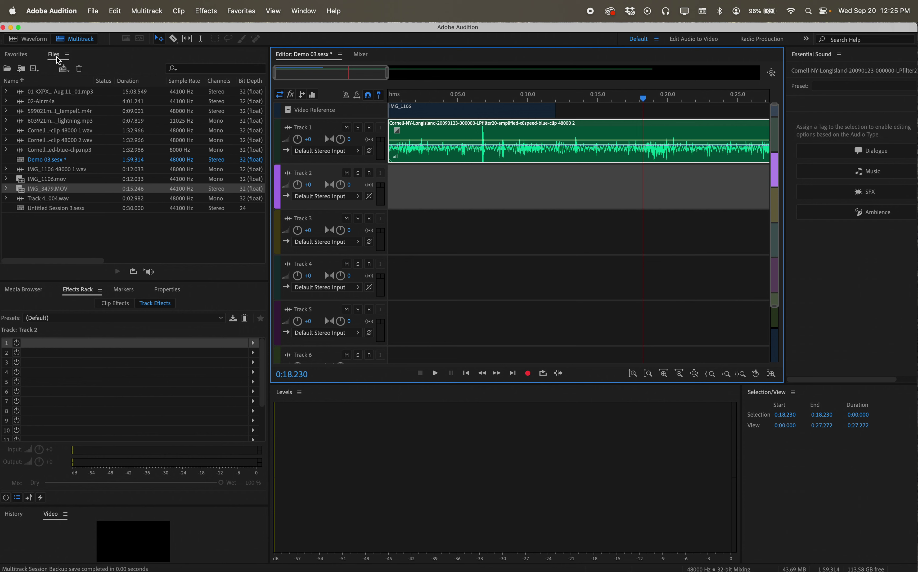
Step: Extract the audio of IMG_3479.MOV to a new audio file
click(69, 191)
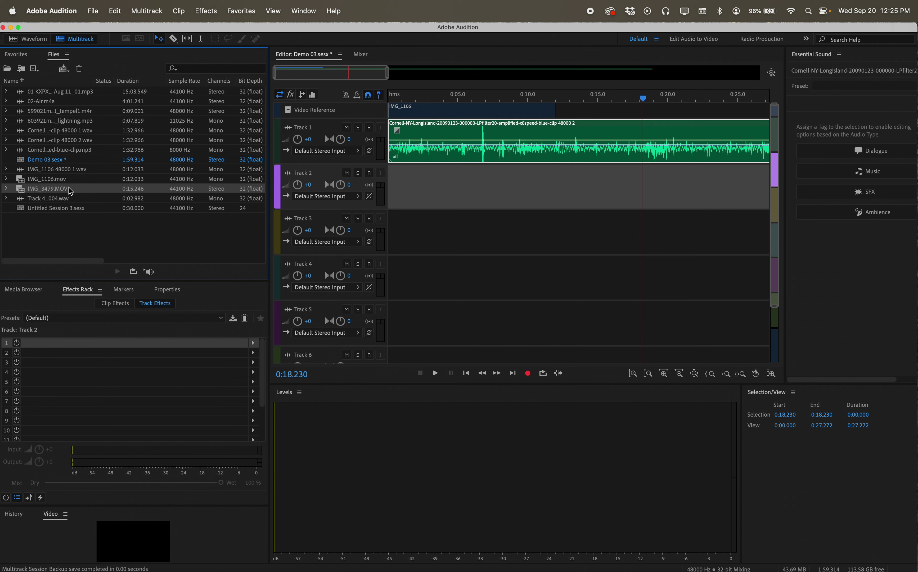
right_click(69, 189)
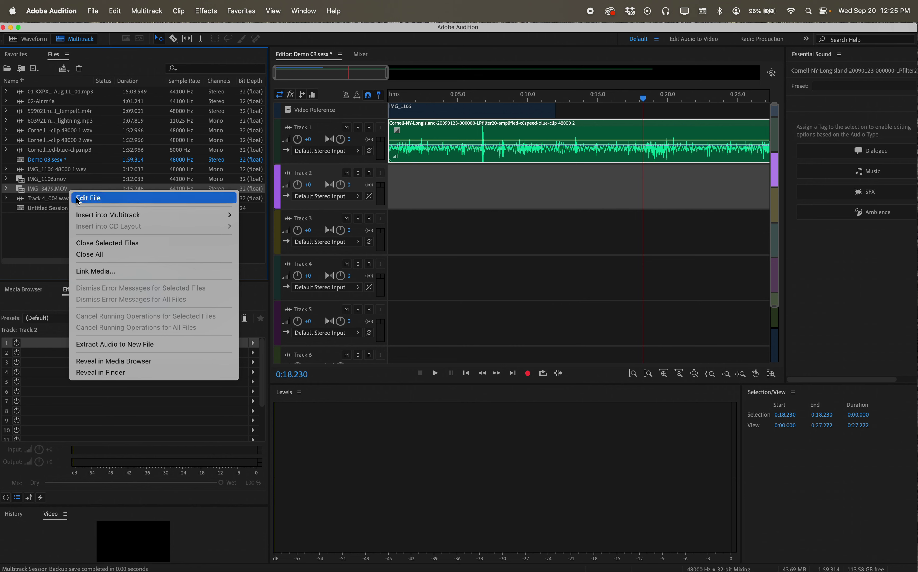
click(143, 348)
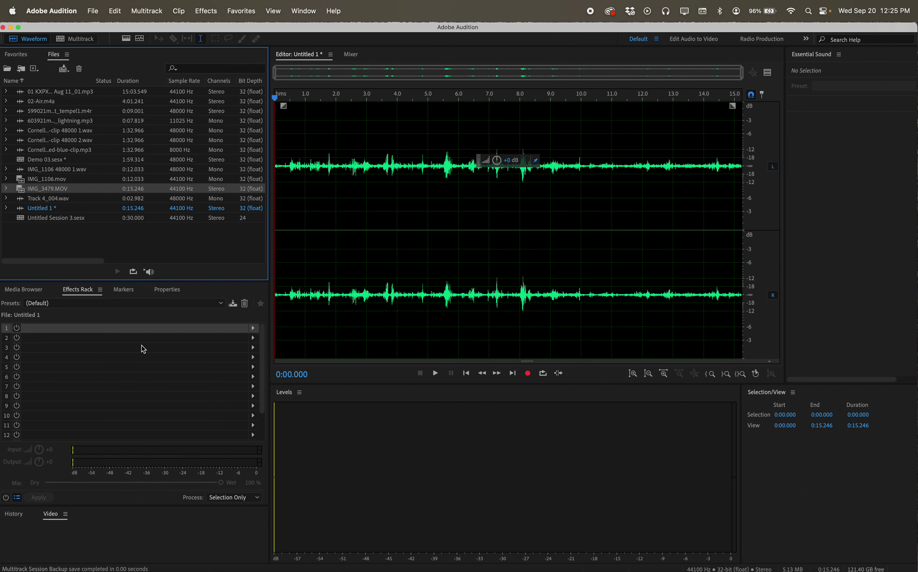
click(42, 208)
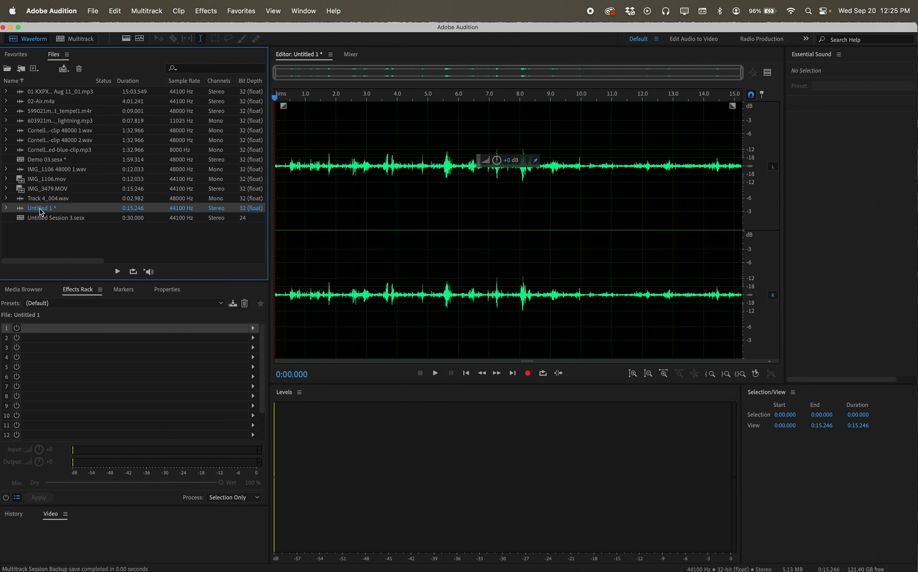
right_click(41, 212)
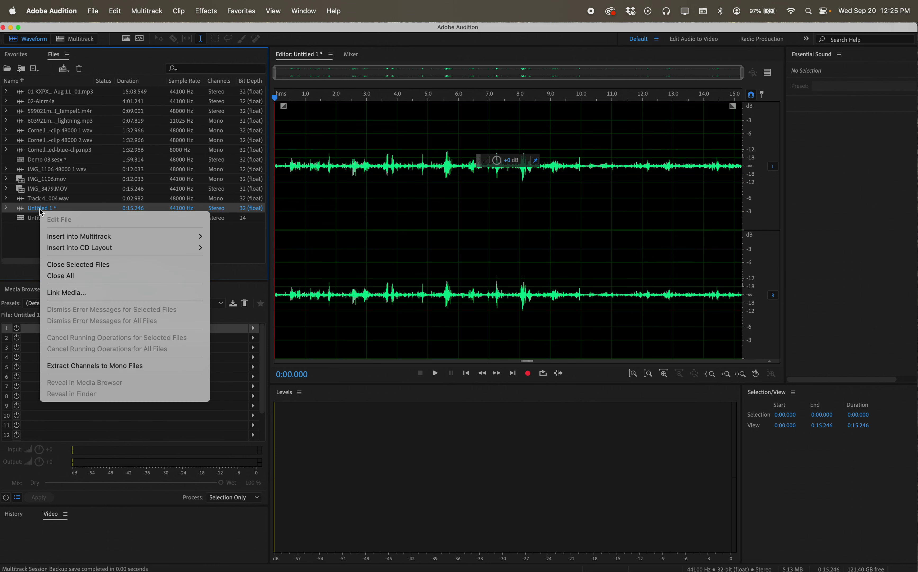
click(22, 239)
click(37, 213)
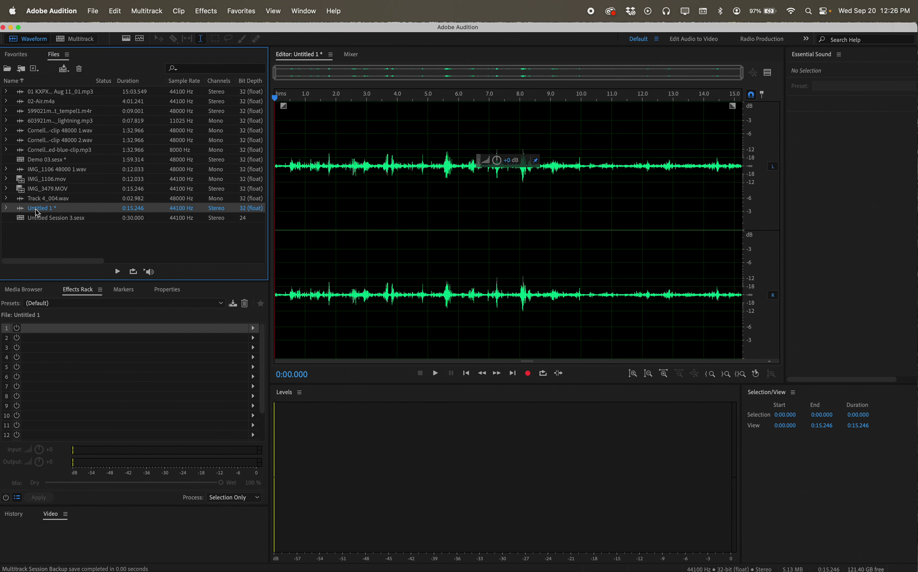
double_click(37, 213)
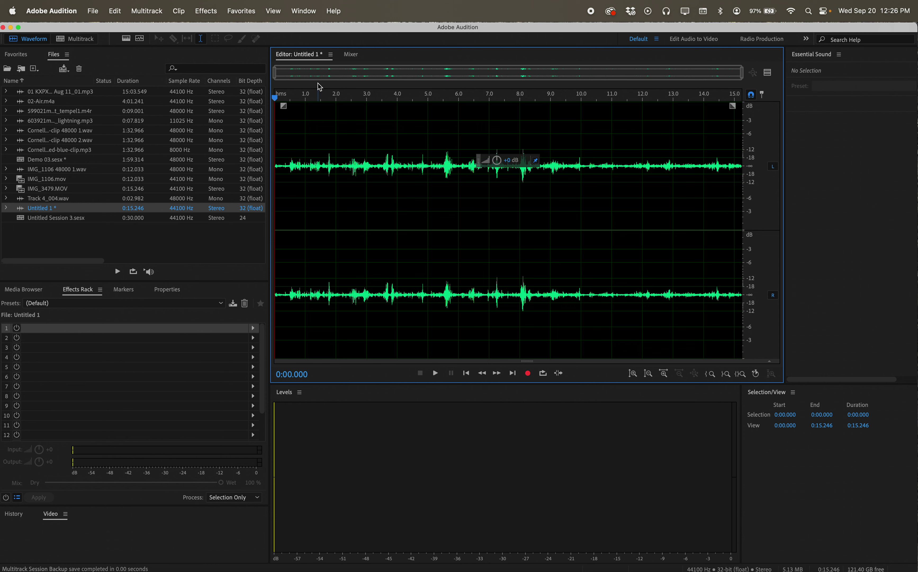
click(124, 239)
Step: Add the extracted Untitled 1 audio to the start of Track 2 in Demo 03.sesx, accepting a copy conformed to the session's sample rate
click(56, 208)
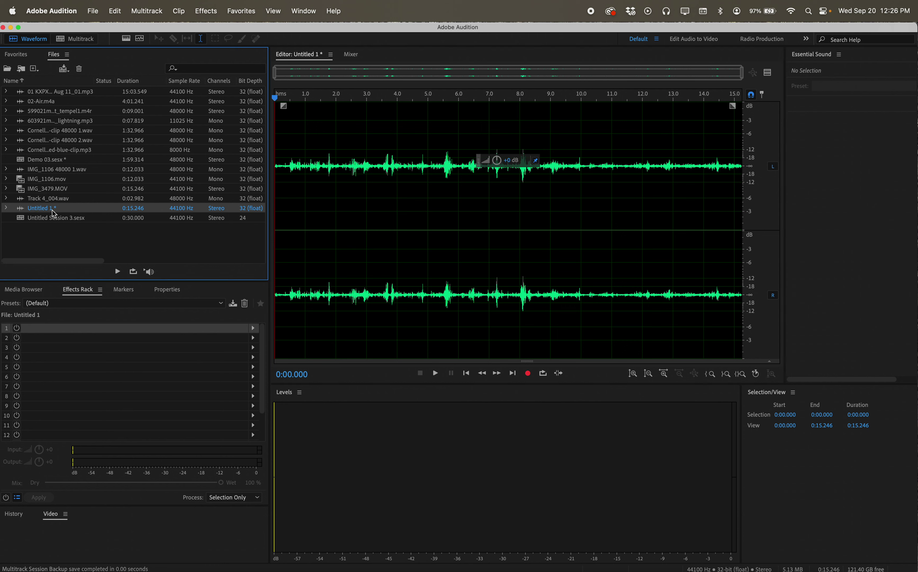
click(85, 41)
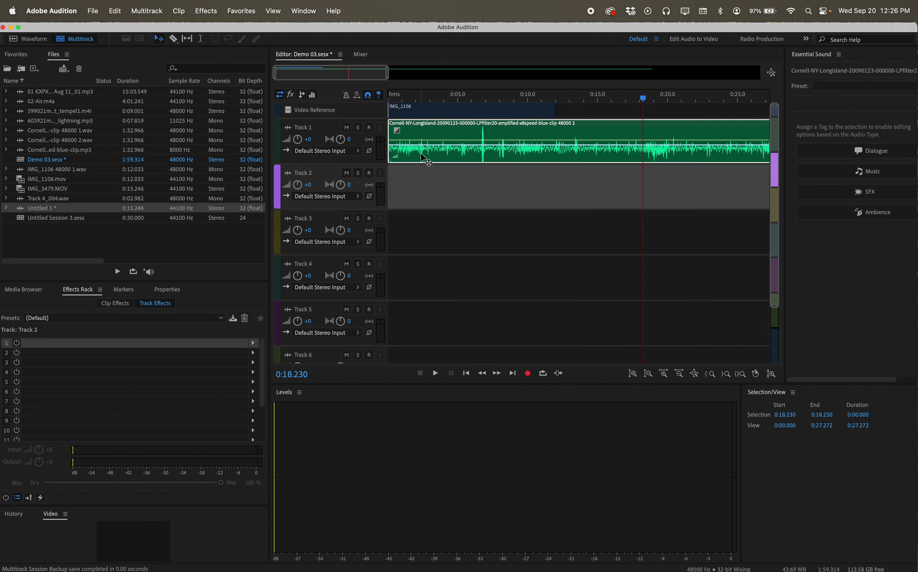
drag(40, 208, 424, 195)
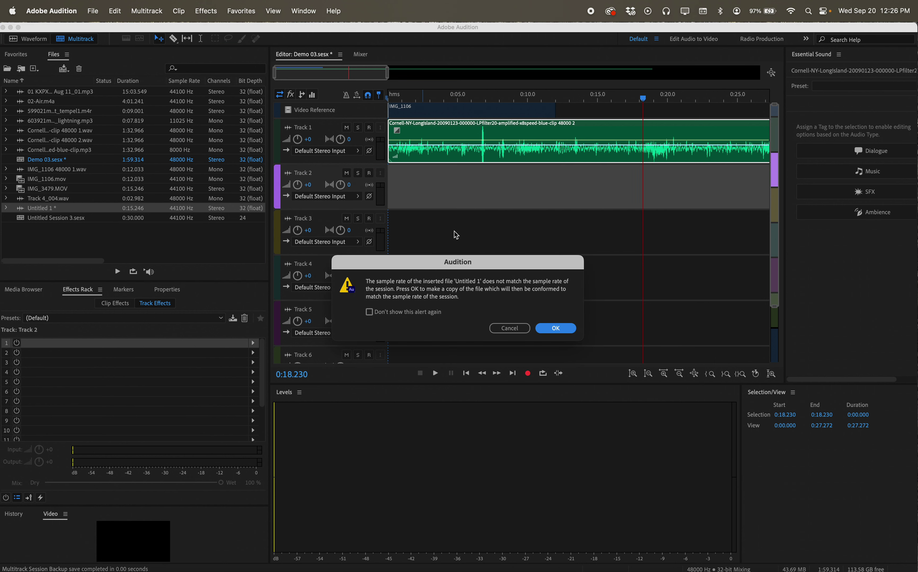
click(552, 332)
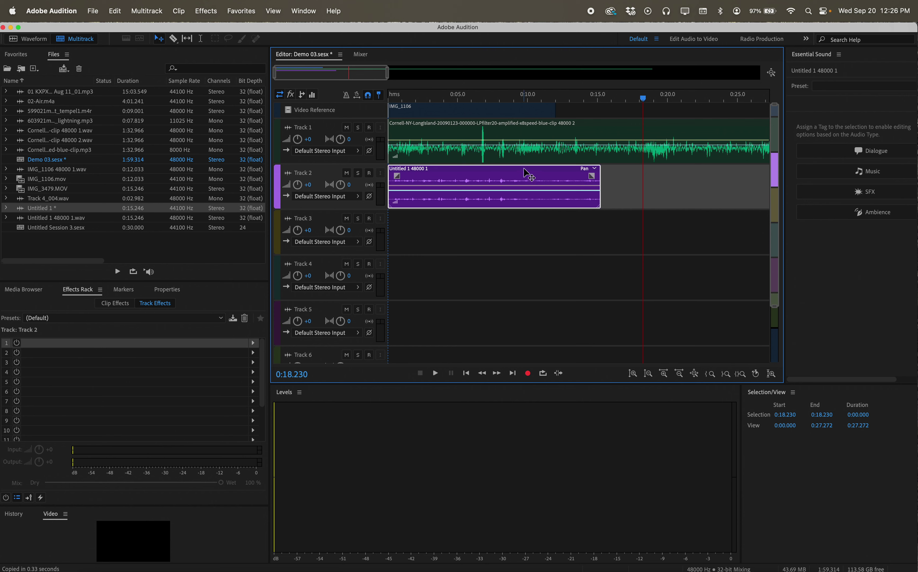
Step: Play the session from the beginning to about 4 seconds, then select the Track 1 clip and nudge the playhead slightly forward
drag(642, 97, 386, 98)
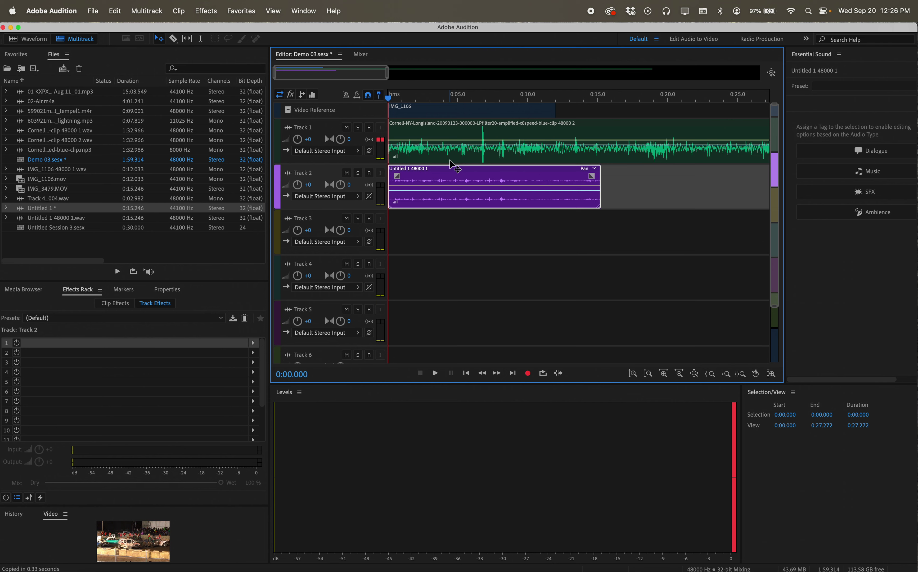
key(space)
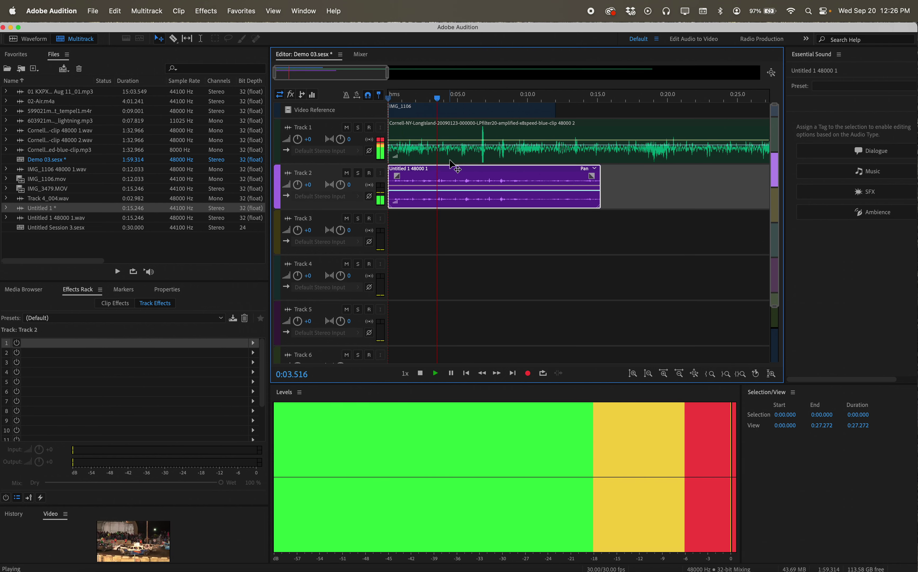
key(space)
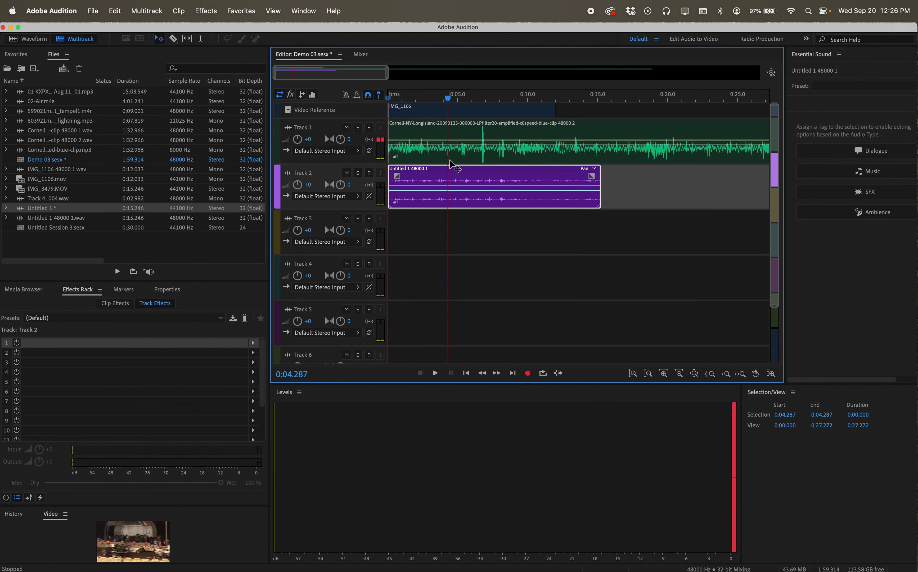
click(506, 150)
drag(448, 97, 453, 99)
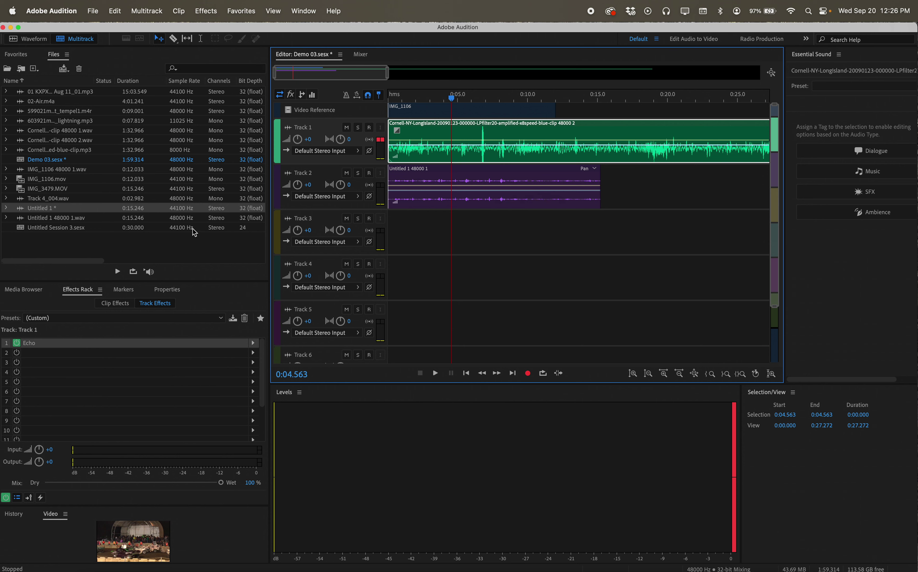
Step: Delete the IMG_1106 clip from the Video Reference track and the audio clips from Track 2 and Track 1
click(468, 113)
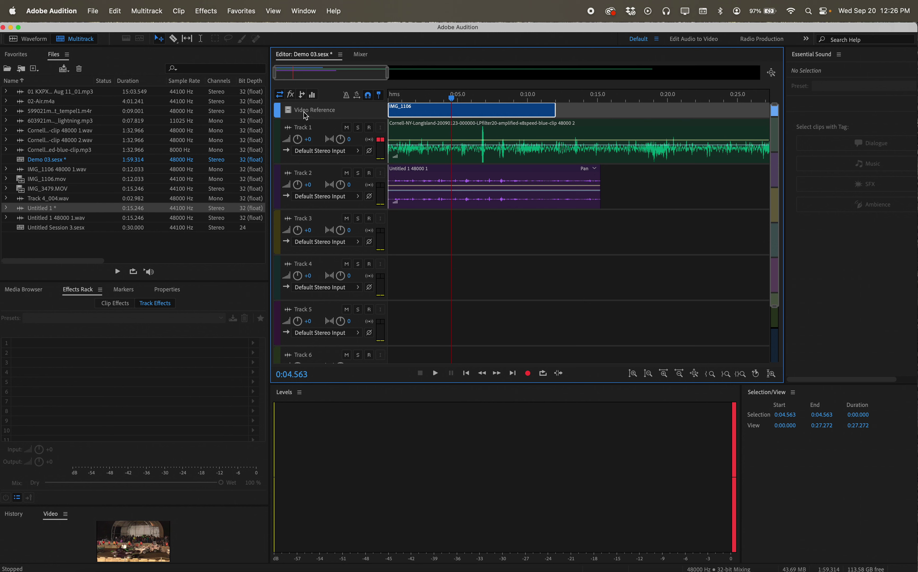
click(496, 178)
click(500, 143)
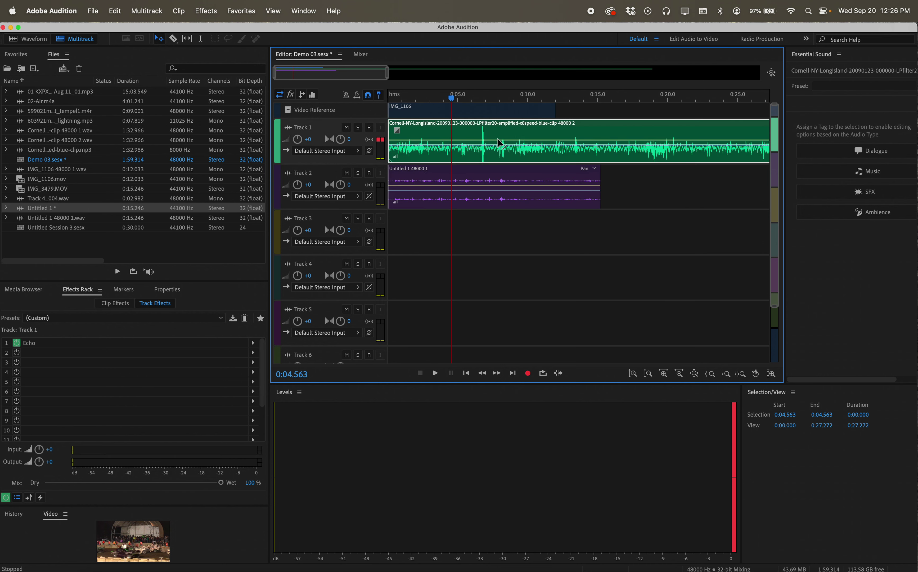
click(499, 114)
key(Delete)
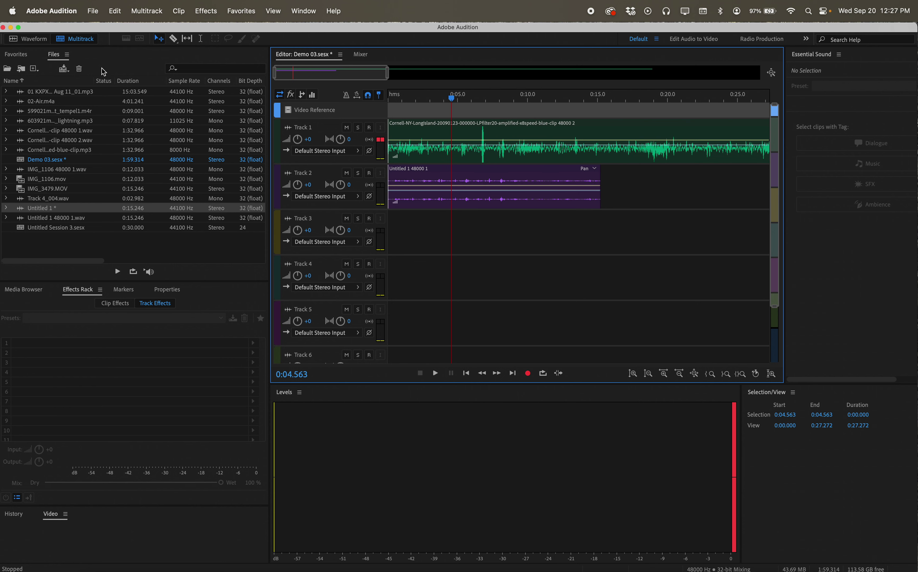
drag(451, 99, 428, 105)
click(496, 185)
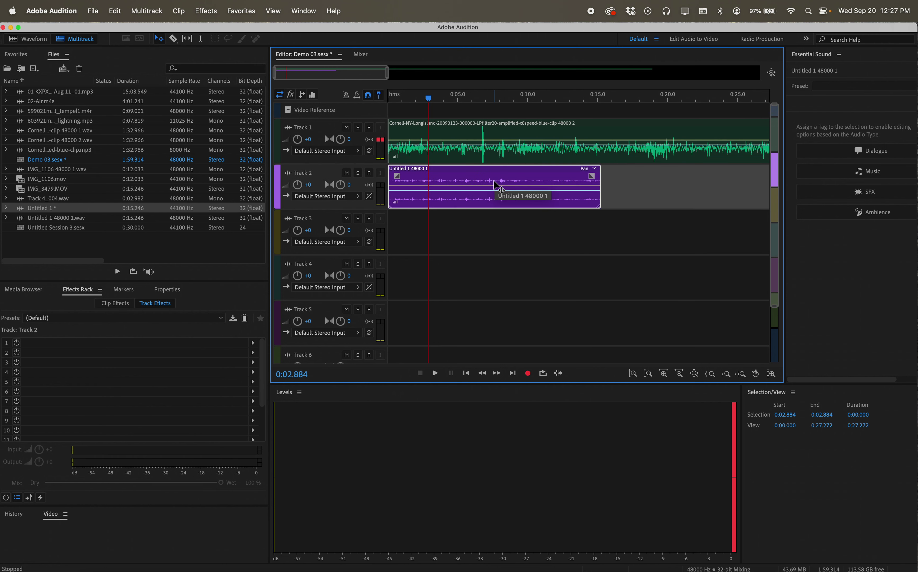
key(Delete)
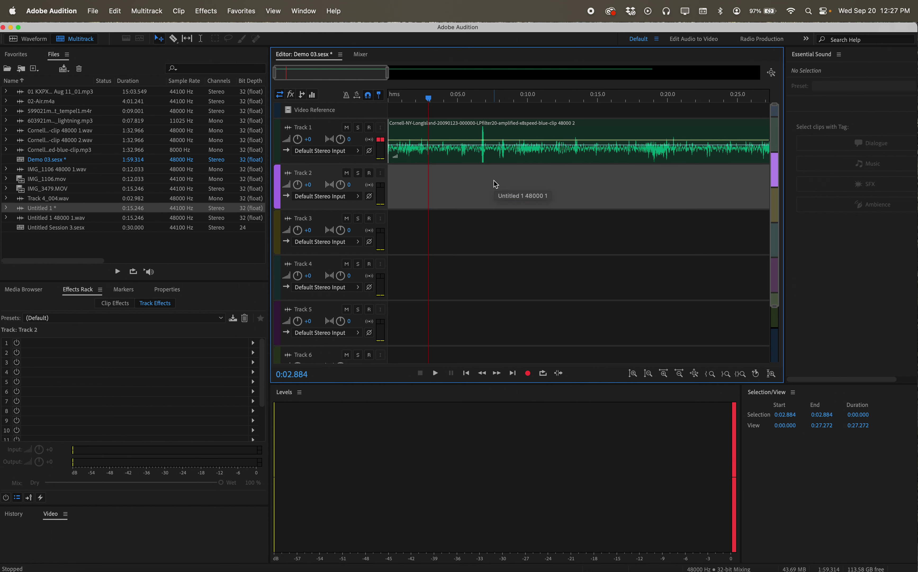
click(493, 142)
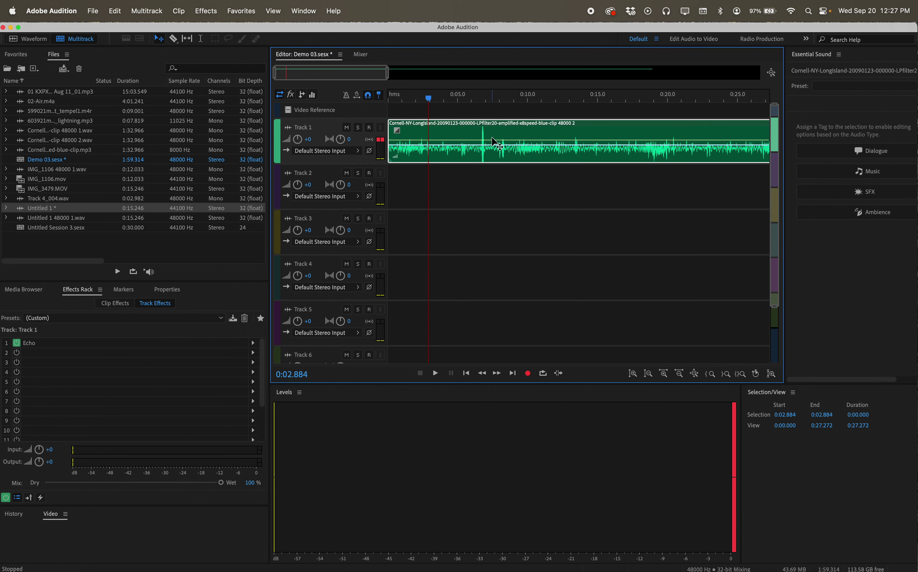
key(Delete)
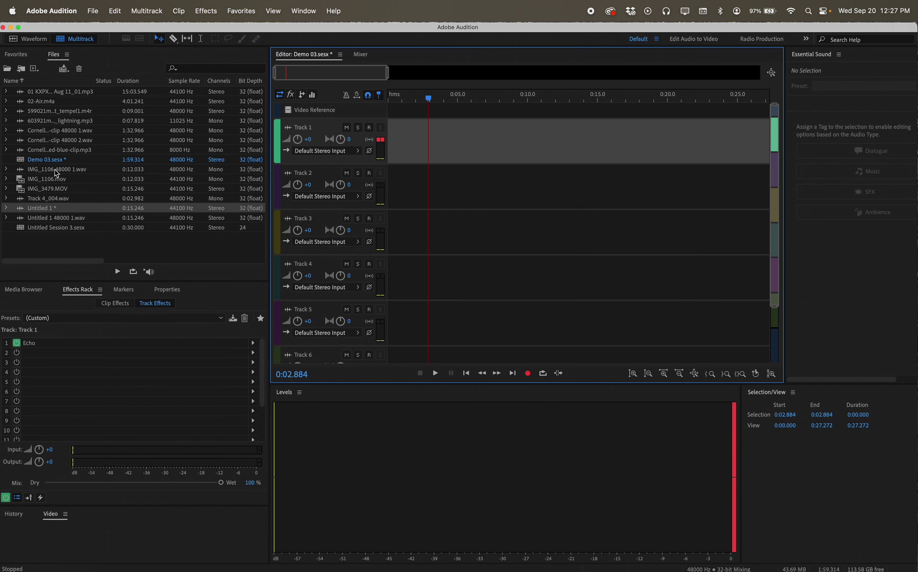
Step: Add 603921main_voyager_jupiter_lightning.mp3 to the start of Track 1 as a sample-rate-conformed copy and place the playhead at about 1.9 seconds
drag(59, 121, 394, 153)
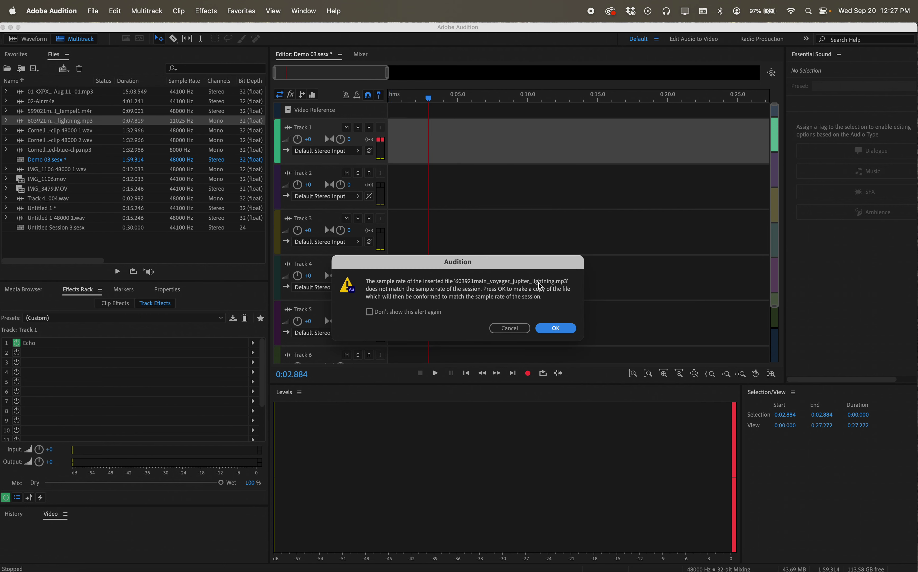
click(554, 327)
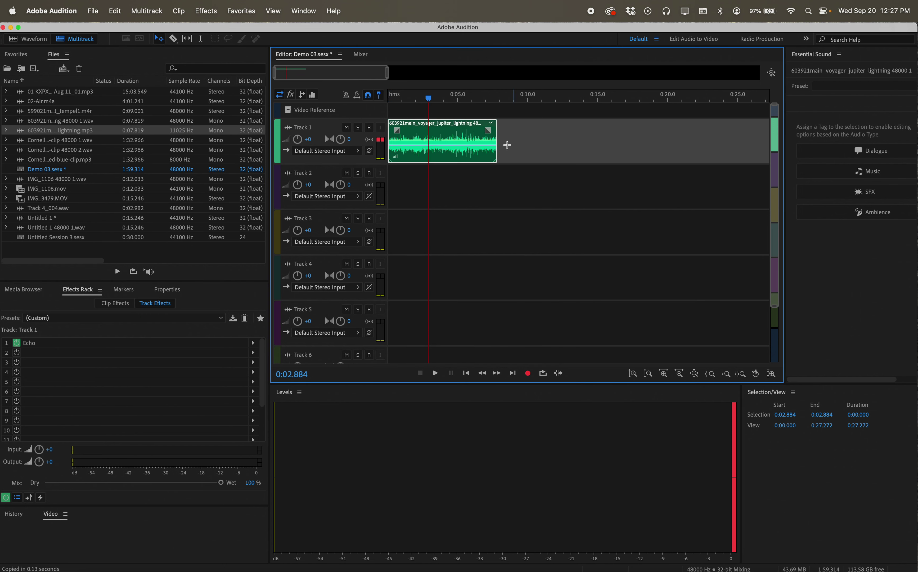
mouse_move(428, 99)
mouse_down()
mouse_move(407, 97)
mouse_move(416, 99)
mouse_up()
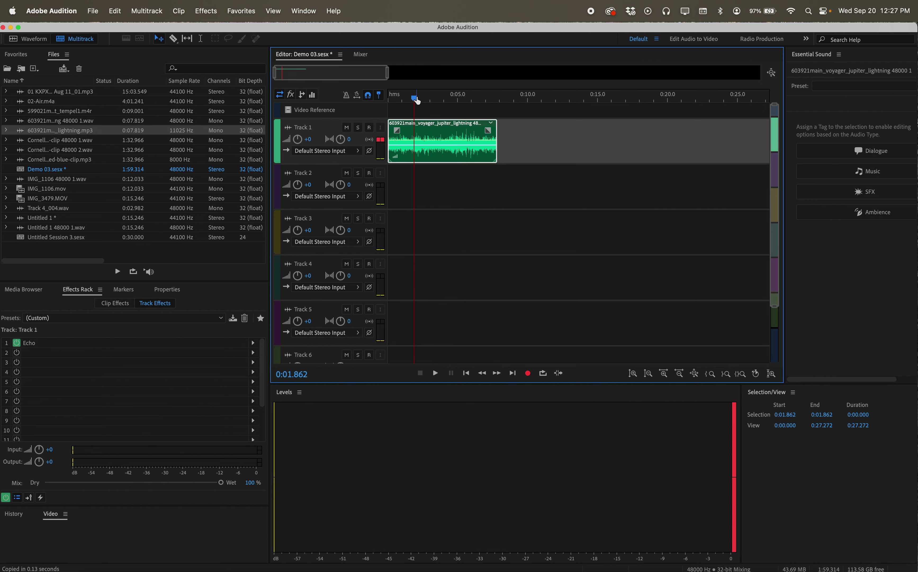
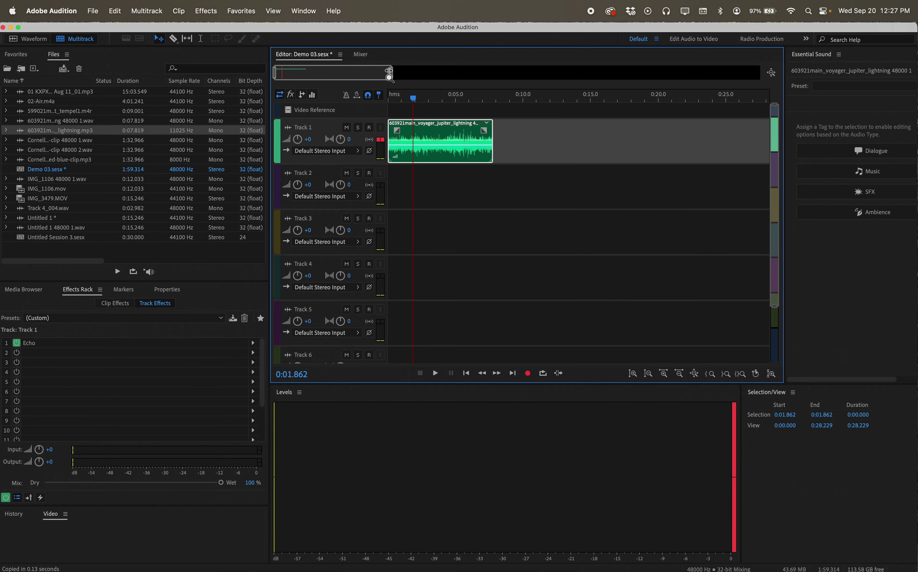
Step: Examine different time ranges of the lightning clip on Track 1 at several magnifications, ending with the full session in view
drag(392, 75, 280, 71)
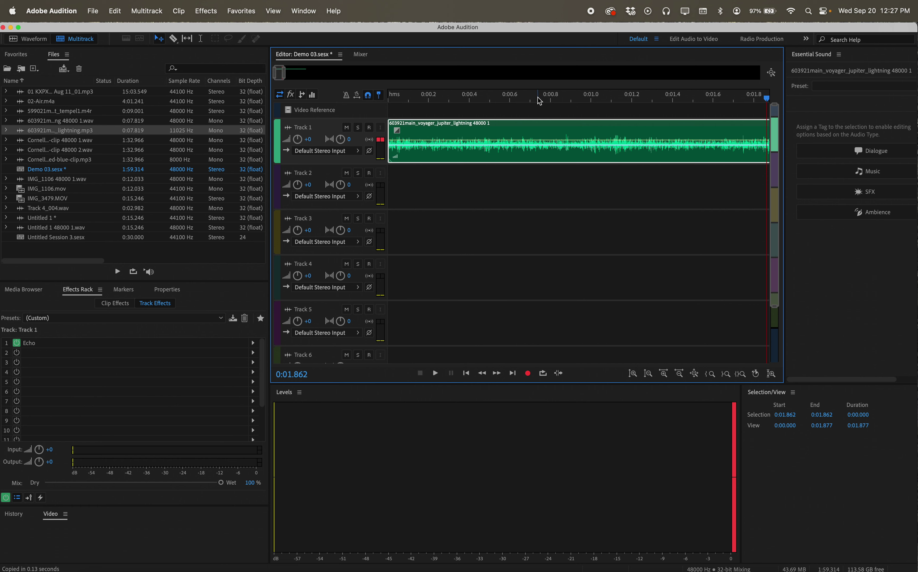
drag(512, 98, 485, 99)
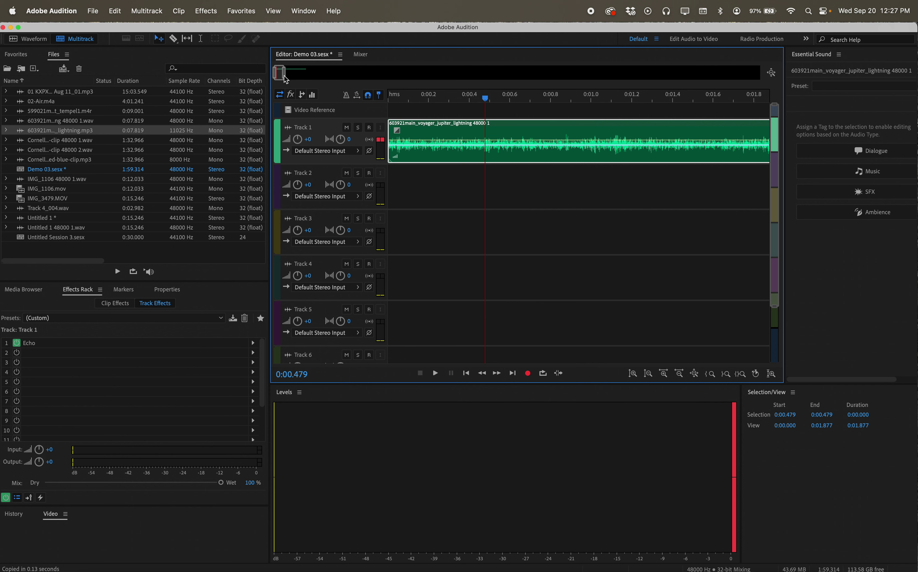
click(771, 73)
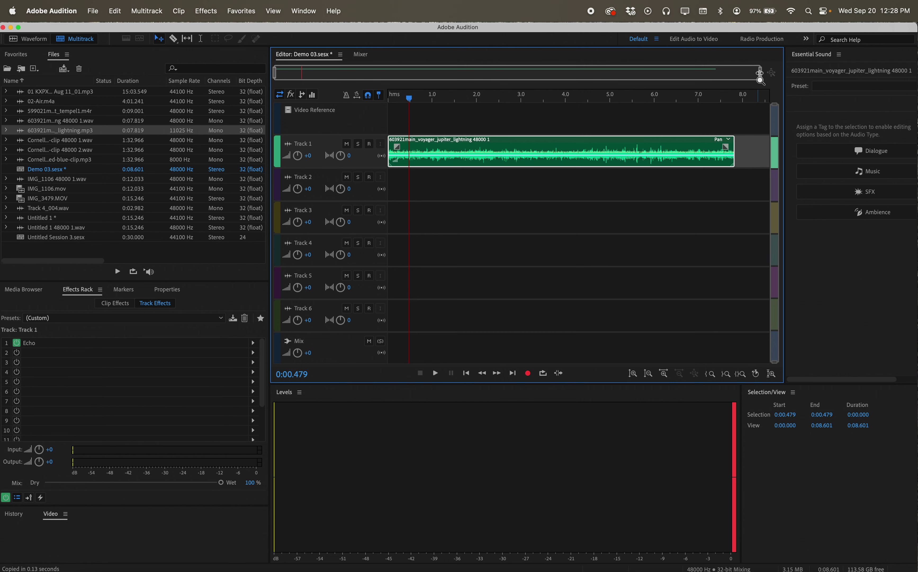
drag(759, 73, 537, 70)
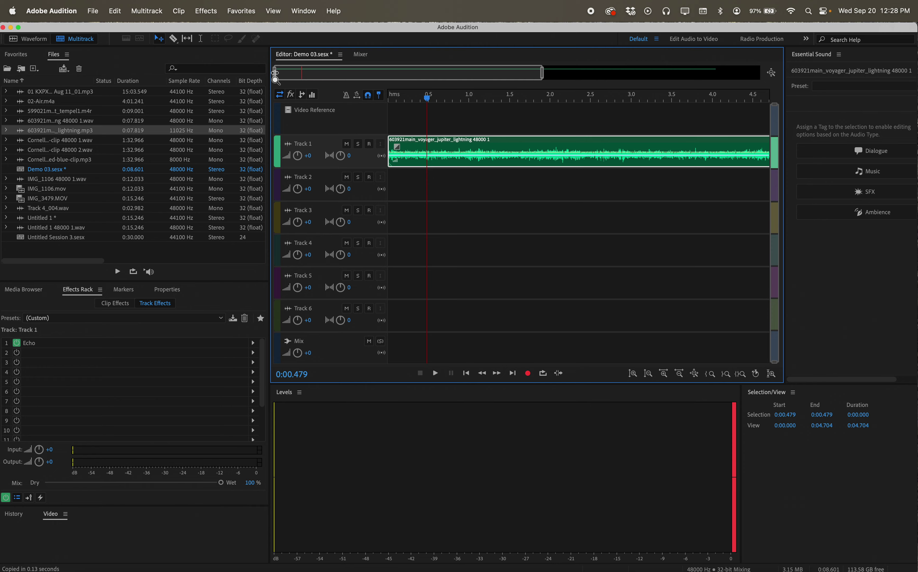
drag(276, 72, 466, 71)
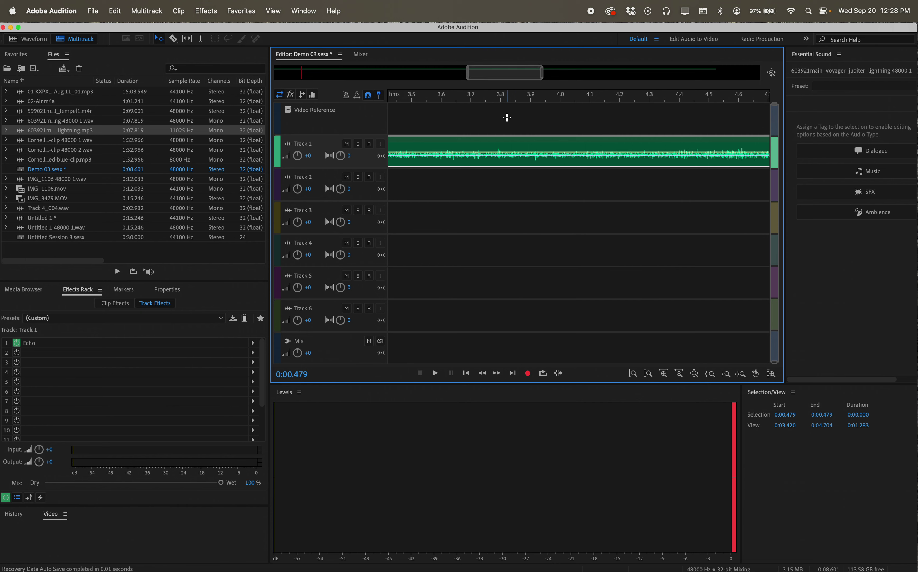
drag(543, 73, 713, 74)
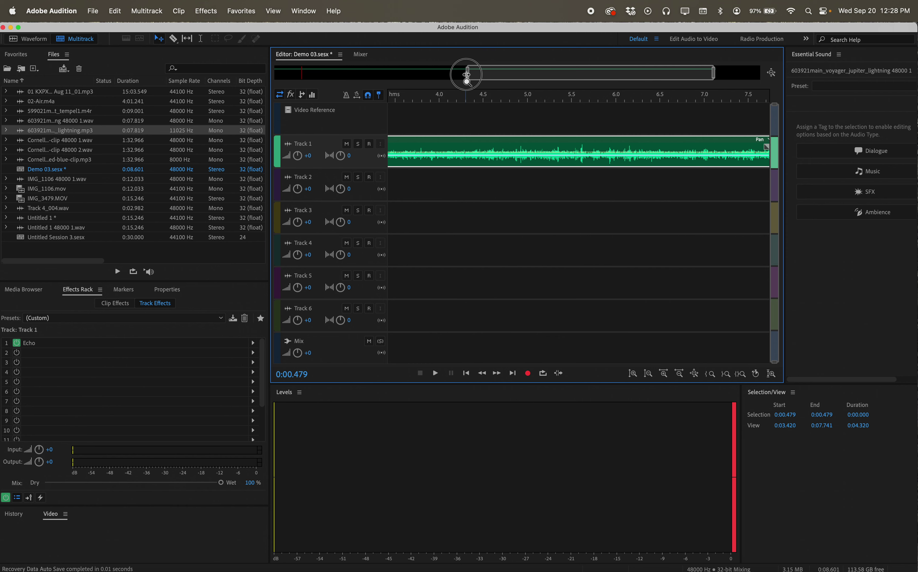
drag(466, 73, 282, 74)
click(771, 72)
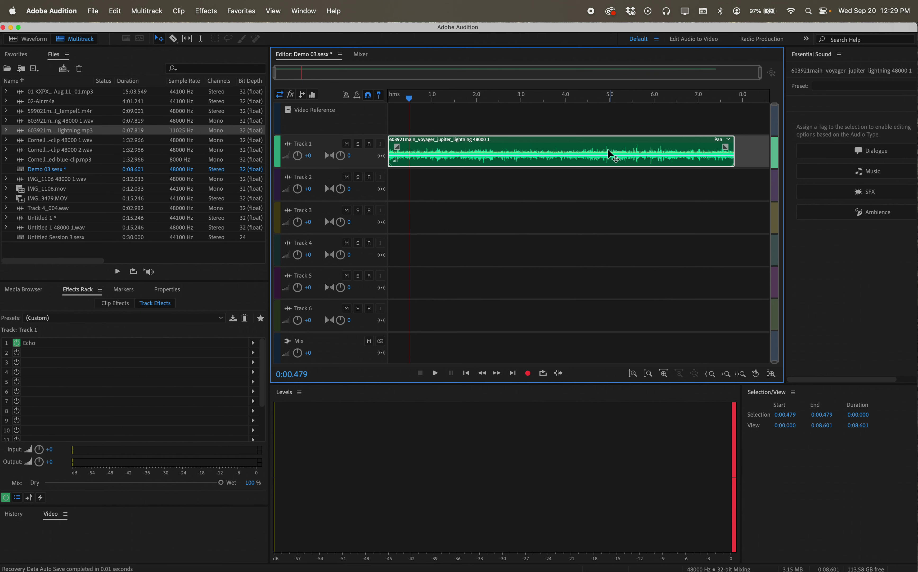
Step: Listen to the lightning clip, lower Track 1's volume to about -5.1 dB, and listen again
key(space)
key(space)
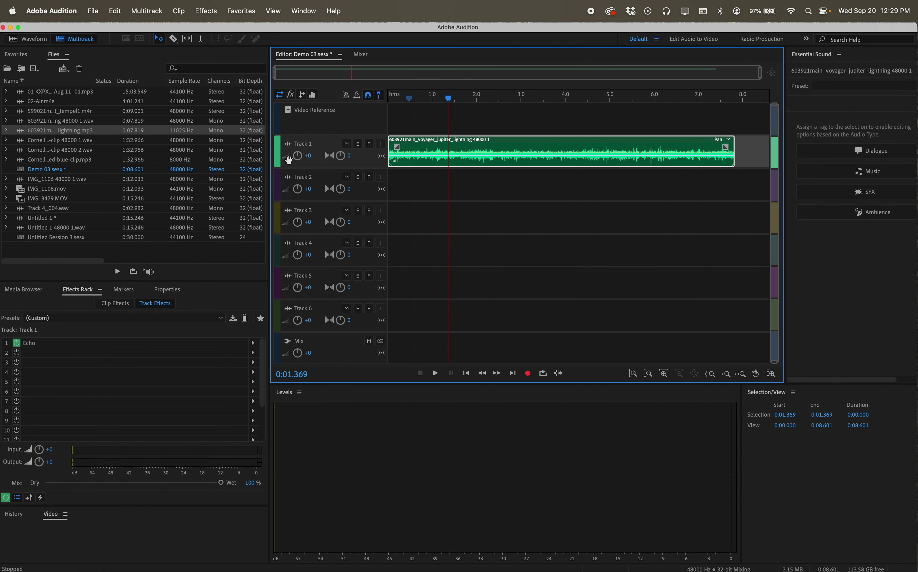
drag(290, 161, 268, 159)
key(space)
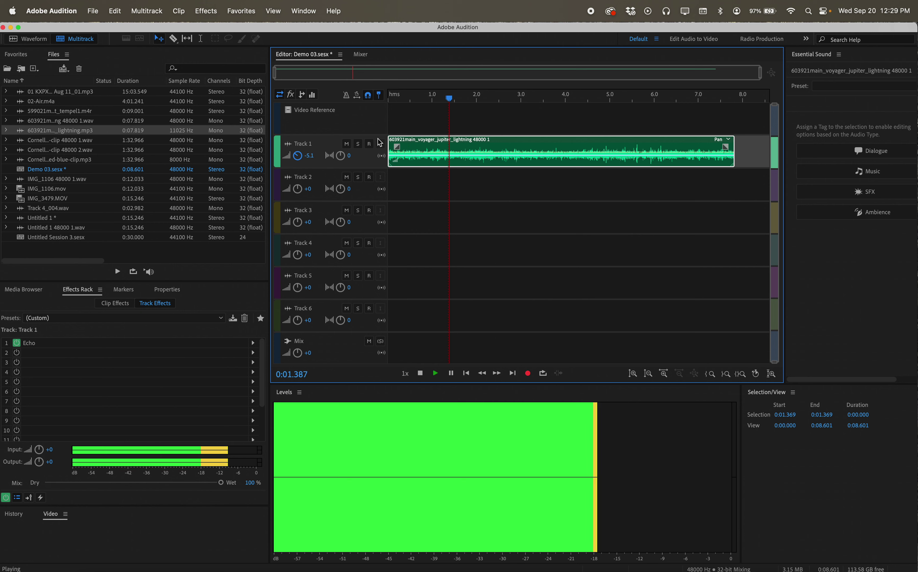
key(space)
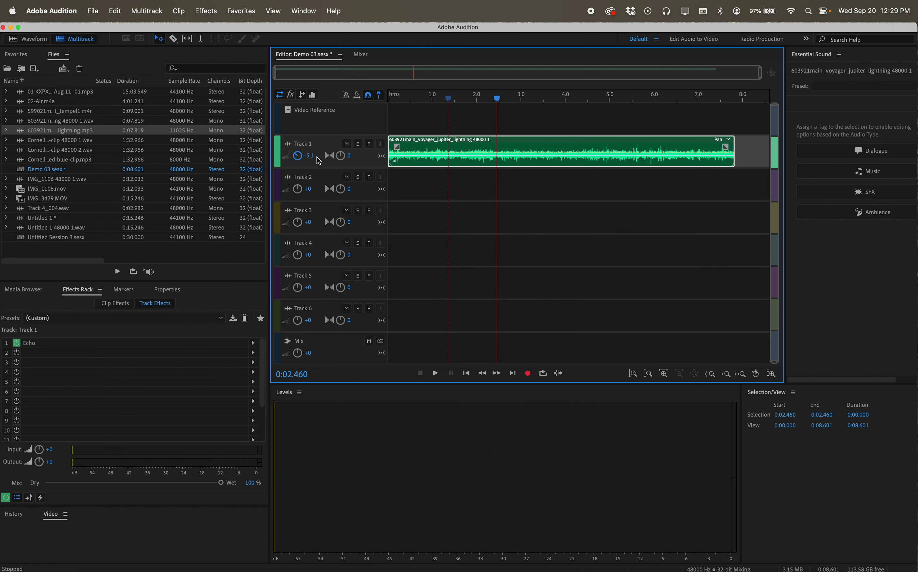
Step: Lower Track 1's volume to about -25.8 dB, play it back, and return the playhead to about 0.5 seconds
drag(307, 160, 257, 156)
key(space)
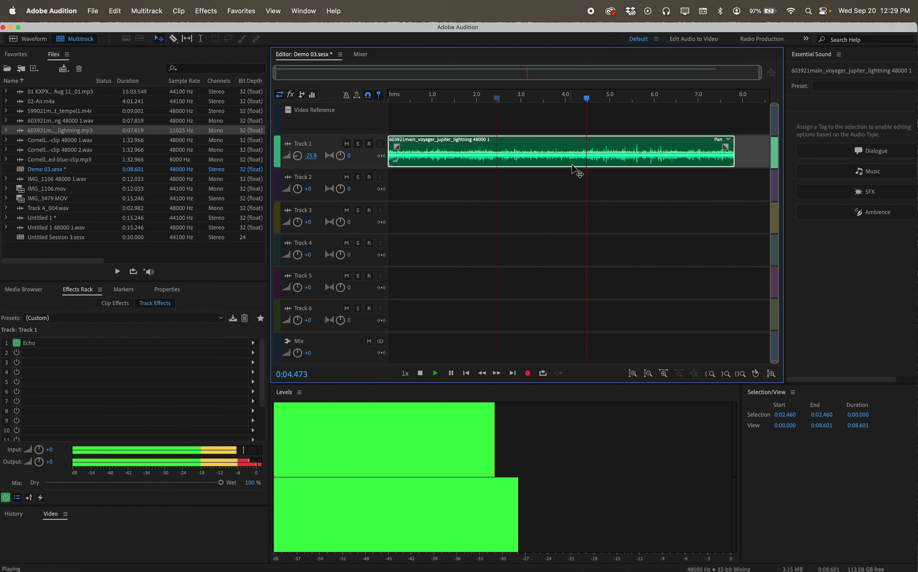
key(space)
drag(603, 101, 410, 96)
click(450, 193)
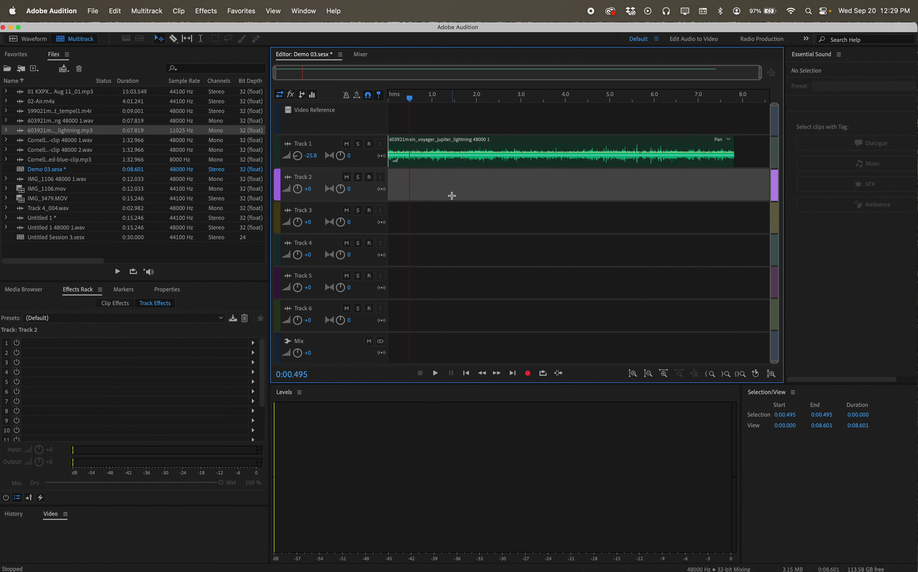
click(453, 164)
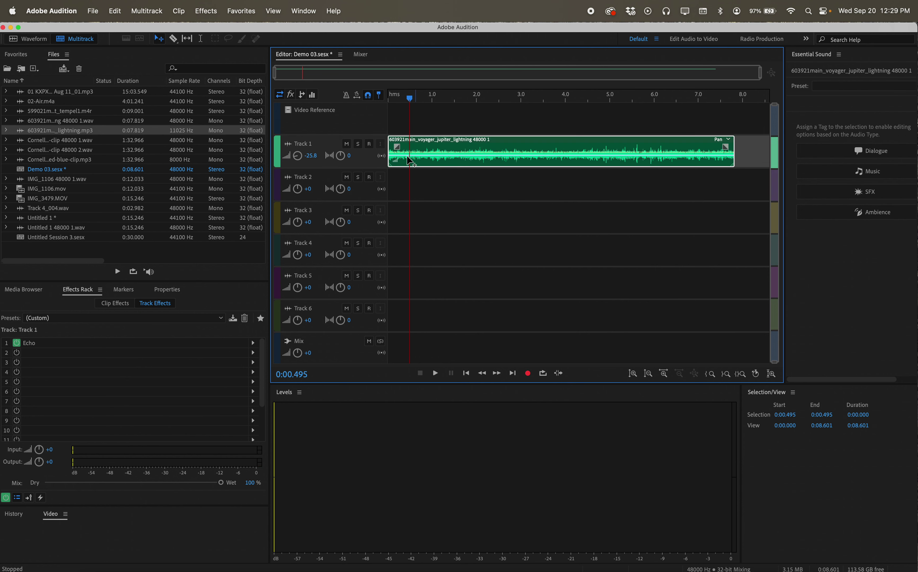
Step: Reset Track 1's volume to 0 dB
click(309, 157)
text(0)
key(Return)
Step: Try different stereo pan positions on Track 1 while playing the clip, setting the pan to R75
drag(330, 159, 345, 159)
key(space)
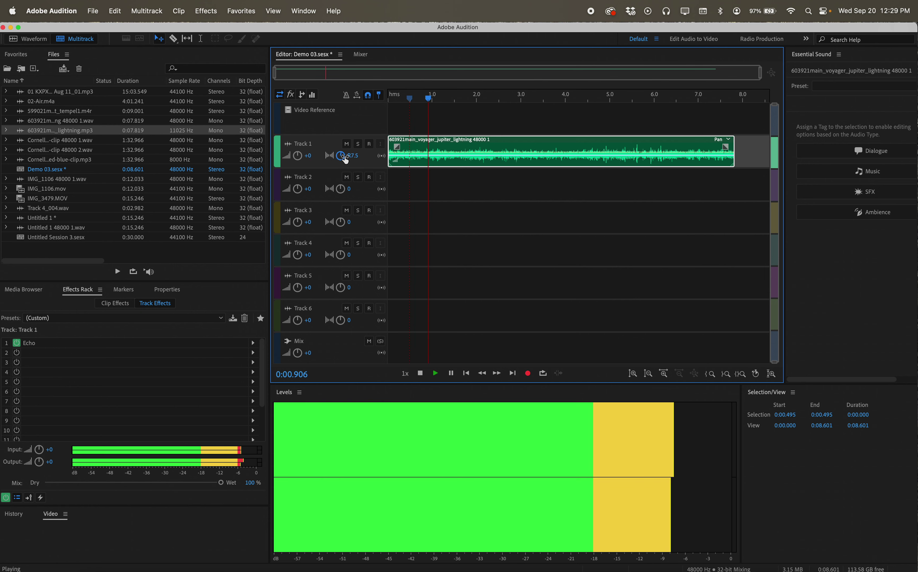
key(space)
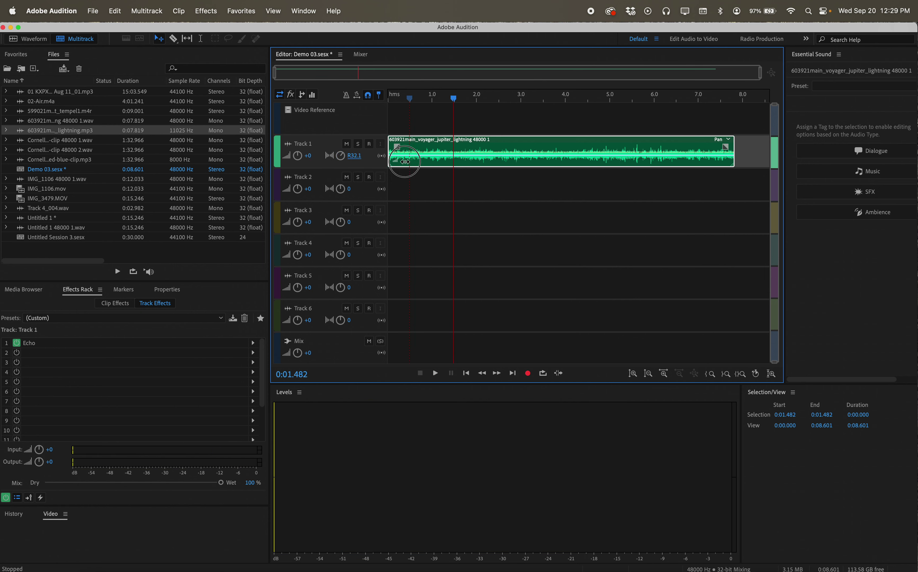
key(space)
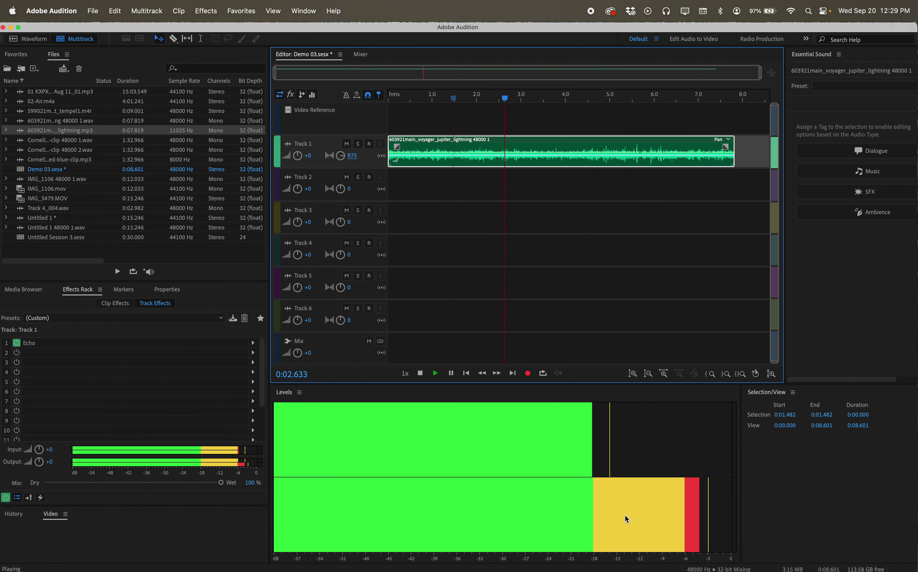
Step: Pan Track 1 to L35.7 and listen to the lightning clip with the new stereo position
key(space)
key(space)
key(space)
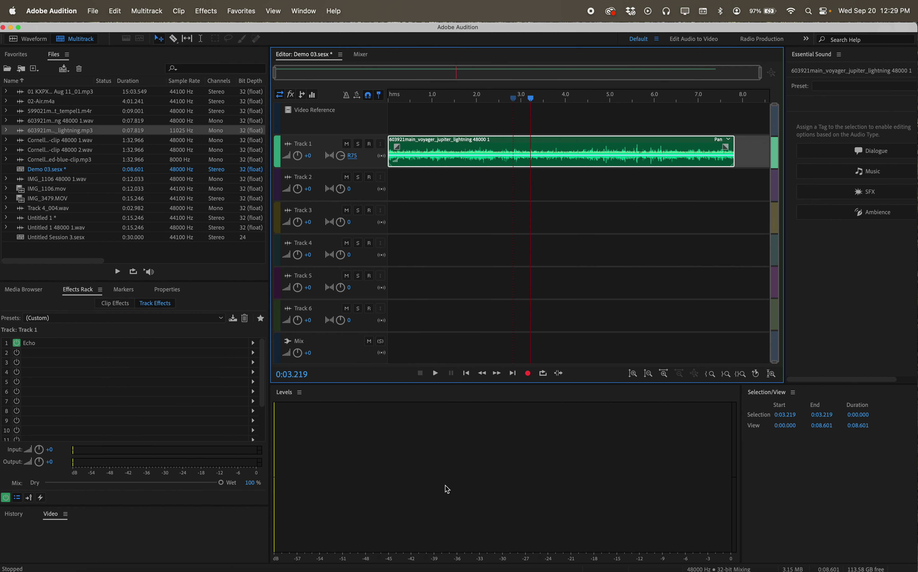
drag(327, 158, 55, 108)
key(space)
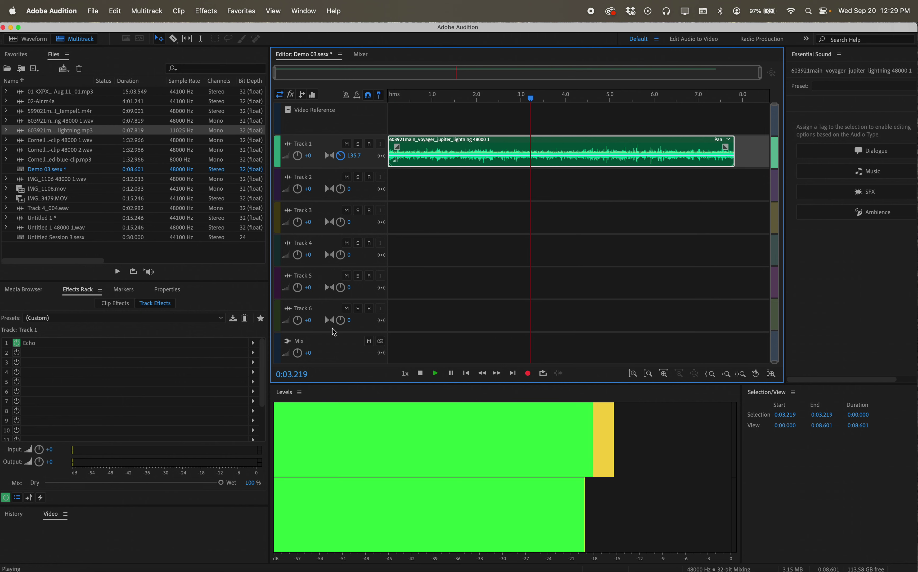
key(space)
Step: Reset Track 1's stereo pan to 0 and move the playhead back to about 2.06 seconds
click(356, 156)
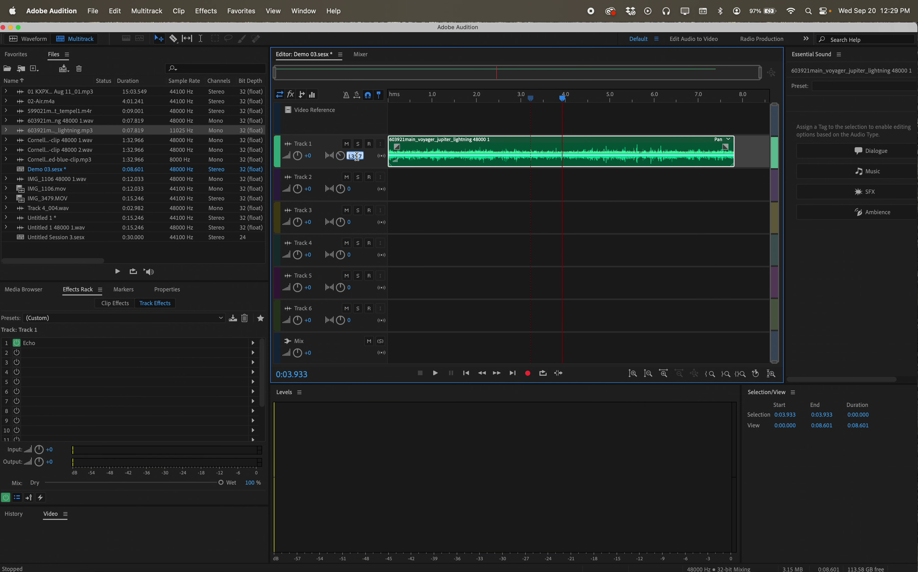
text(0)
key(Return)
click(588, 224)
drag(566, 99, 479, 98)
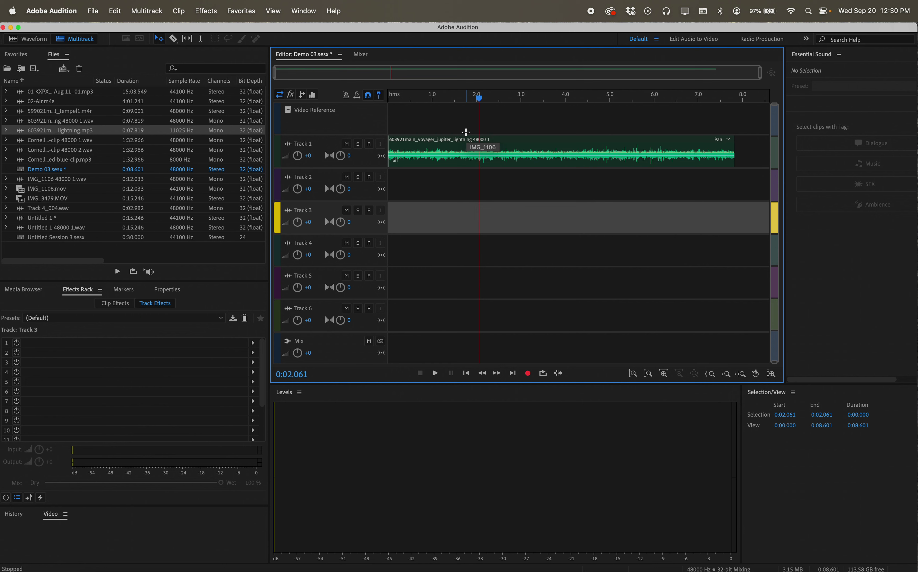
Step: Mute Track 1, play the session from about 2.06 seconds, and unmute the track
click(347, 144)
click(347, 144)
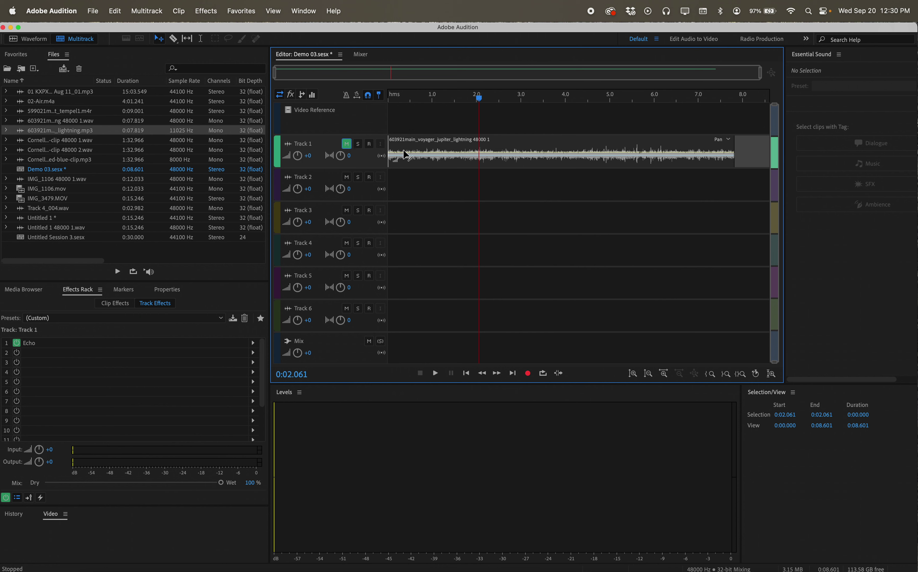
key(space)
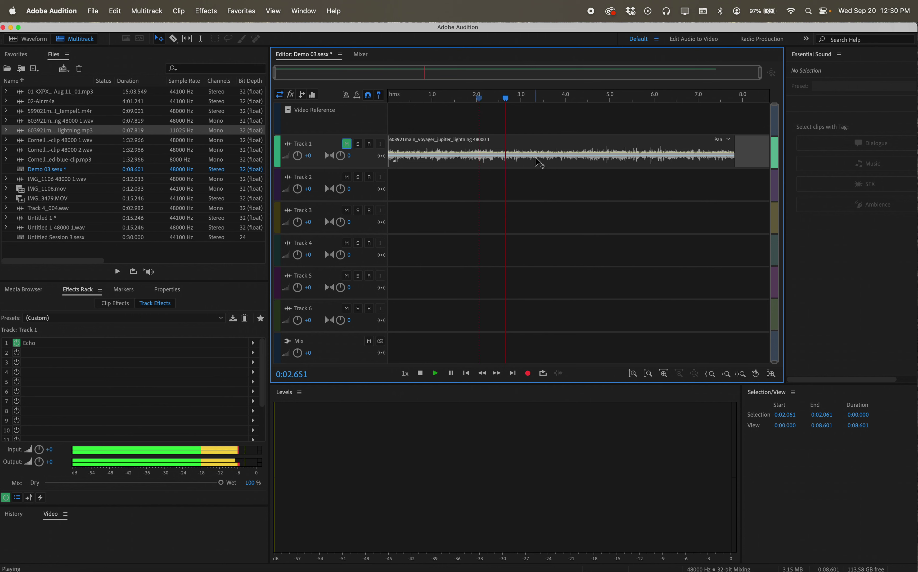
key(space)
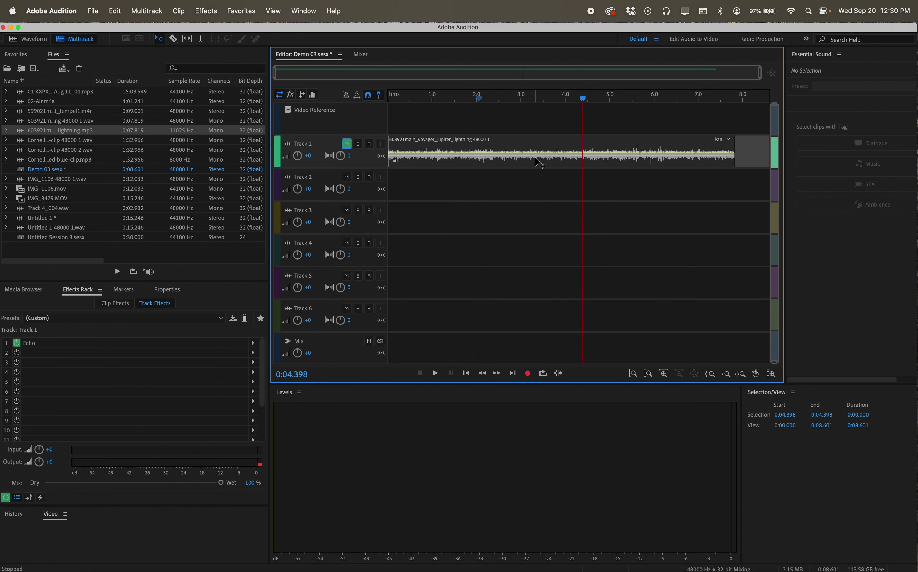
drag(545, 97, 473, 95)
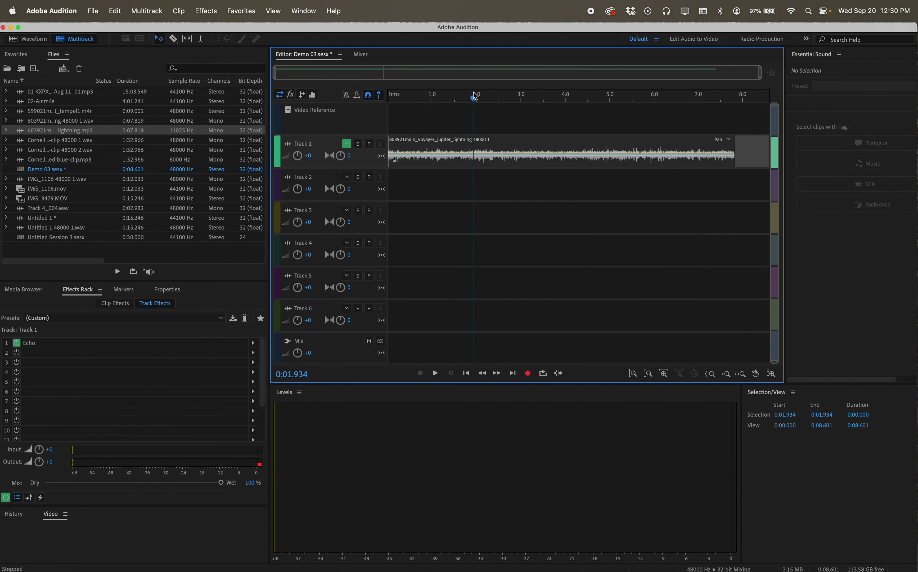
click(347, 146)
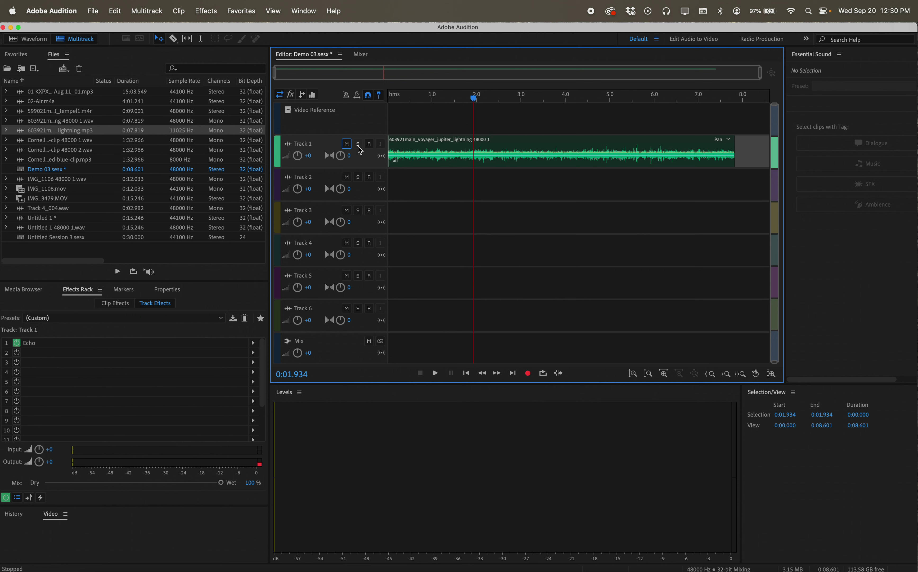
Step: Solo Track 1, play the session briefly, and turn the solo off
click(358, 144)
key(space)
key(space)
click(358, 145)
Step: Arm Track 2 for recording and record a short take from the start of the timeline
drag(506, 98, 387, 97)
click(423, 185)
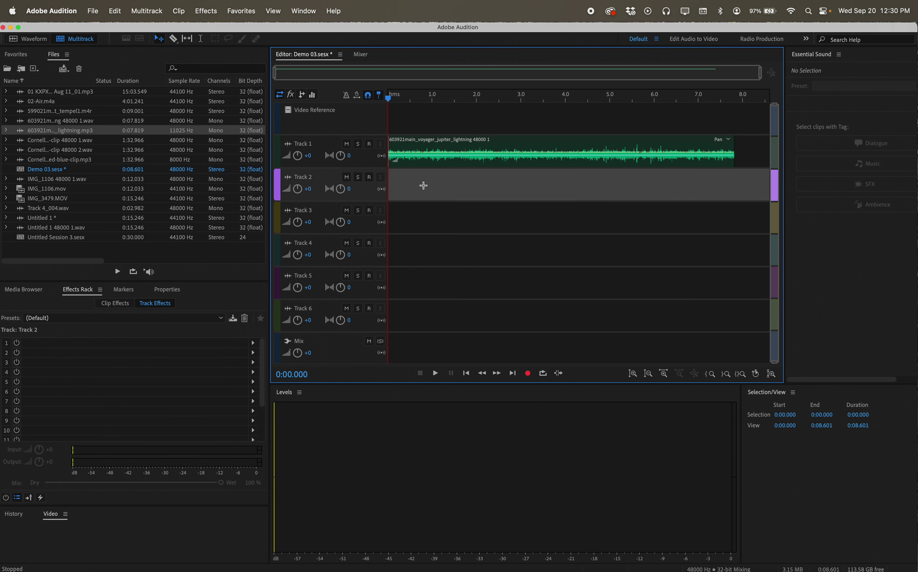
click(369, 178)
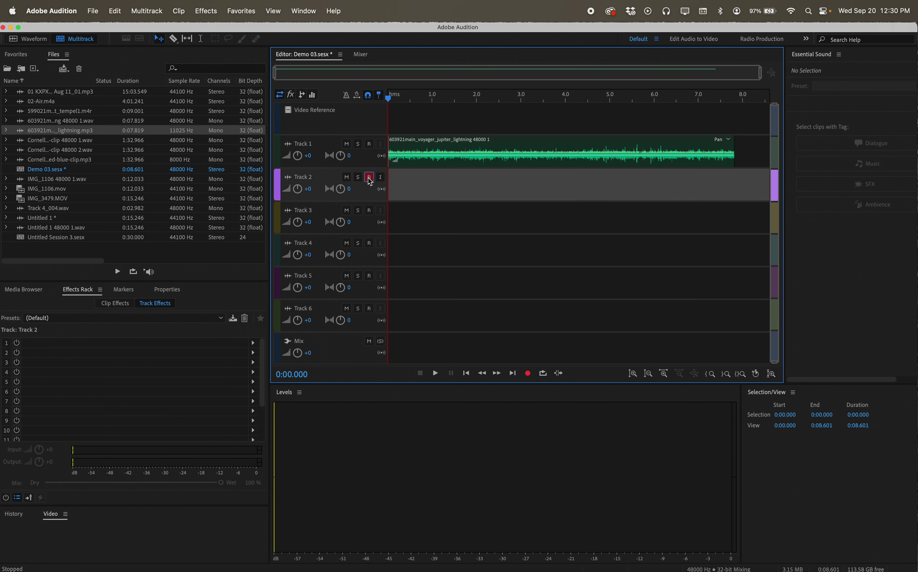
click(527, 374)
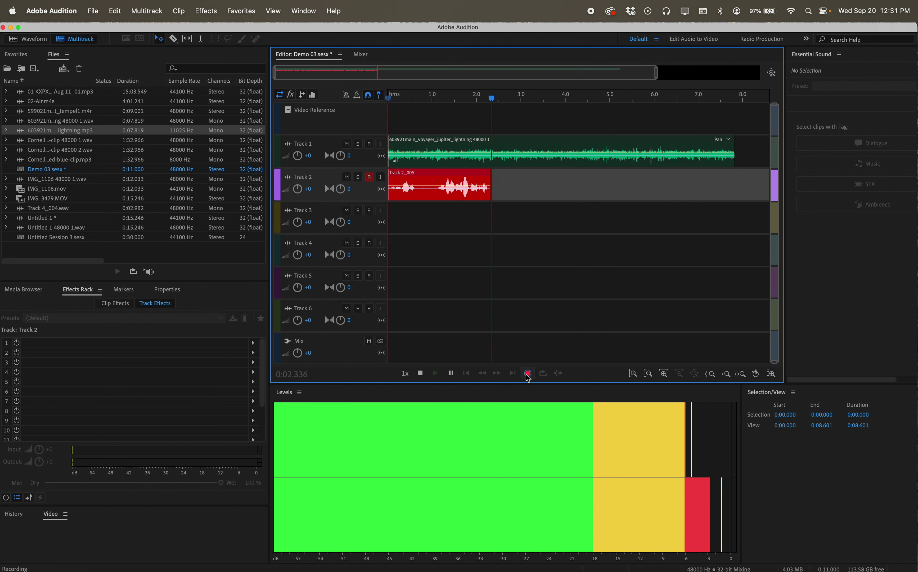
click(528, 374)
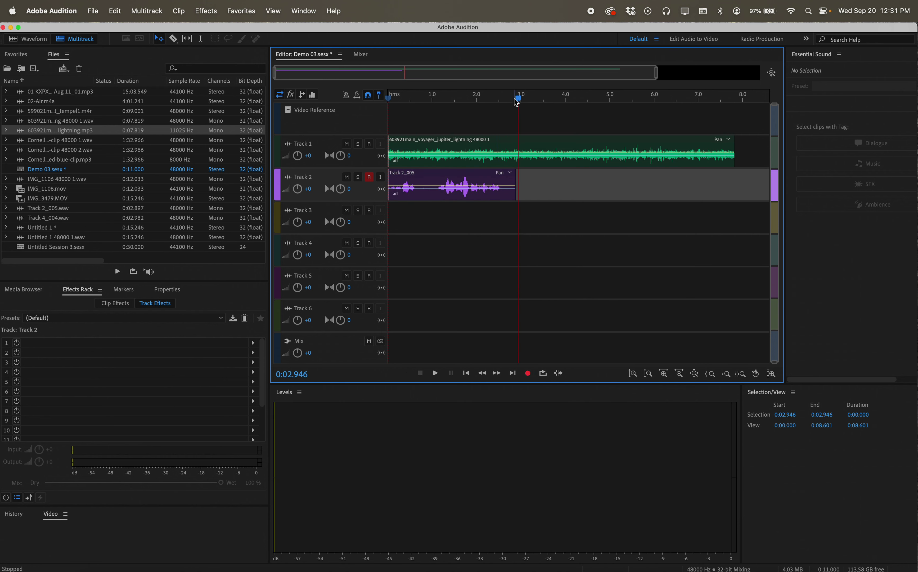
Step: Play the session from the start to hear the new Track 2 take with the lightning clip
drag(521, 97, 383, 96)
key(space)
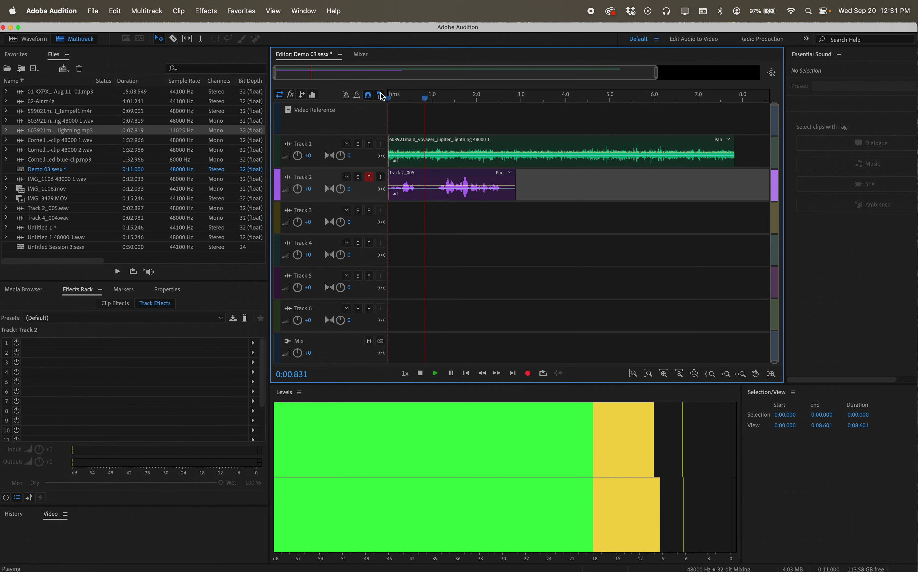
key(space)
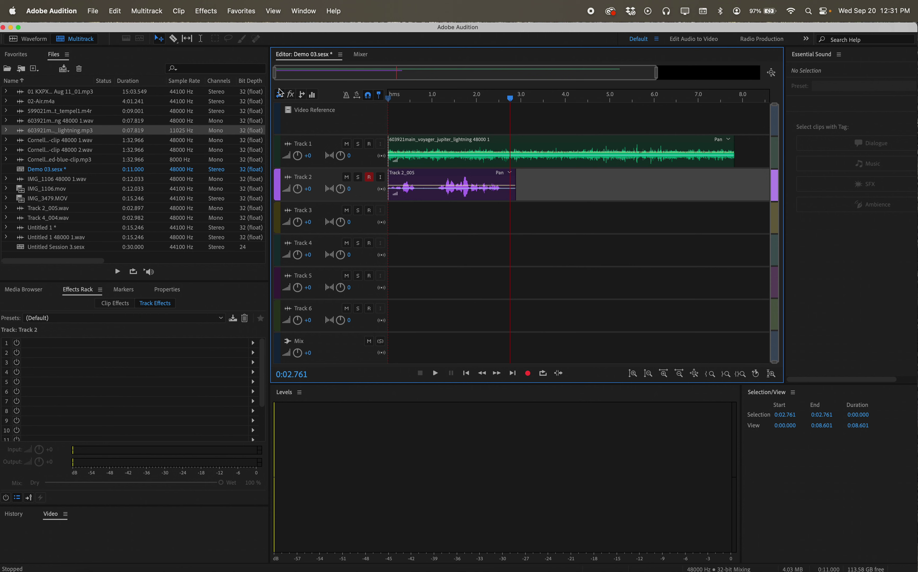
Step: Disarm Track 2 and delete its recorded clip
click(369, 177)
click(453, 195)
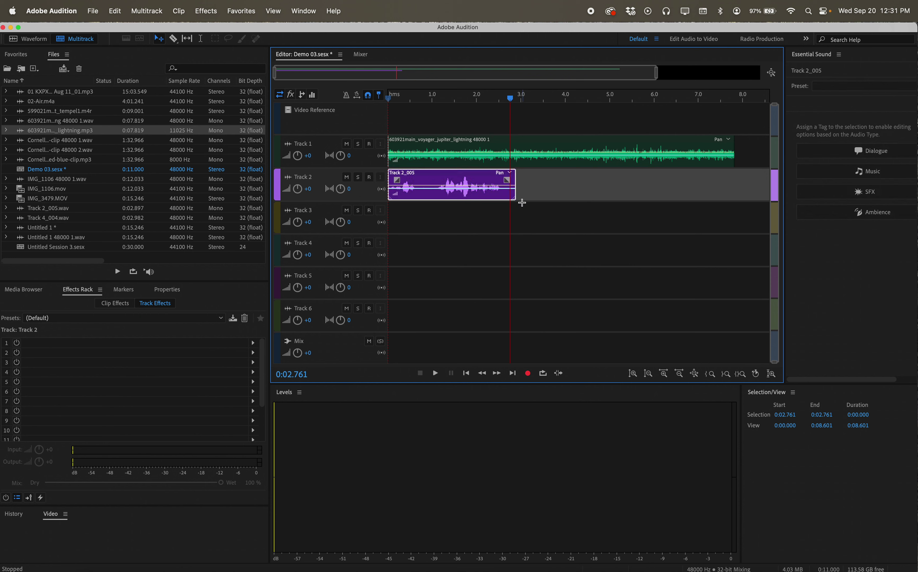
key(Delete)
Step: Arm Track 2 and record a take of about 5.4 seconds starting at about 2.6 seconds
drag(510, 97, 502, 98)
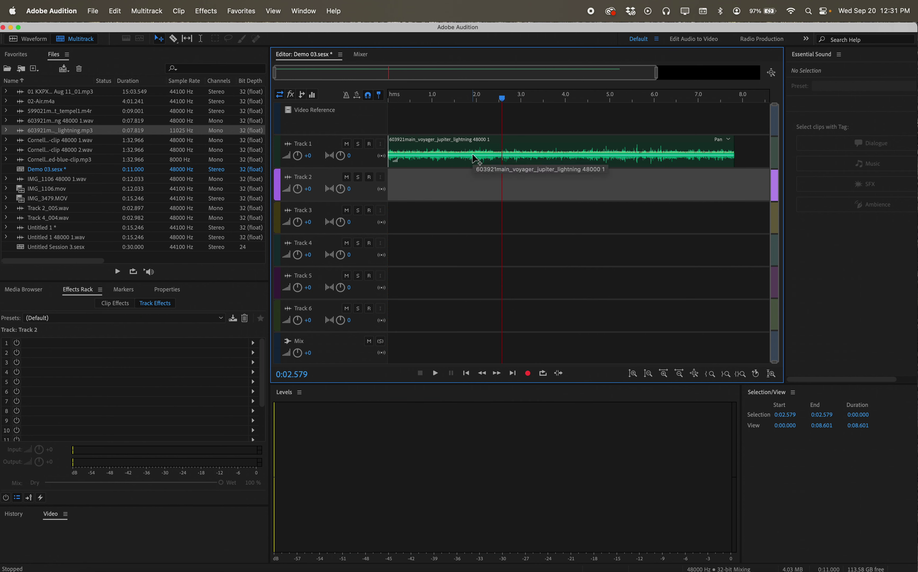
click(369, 178)
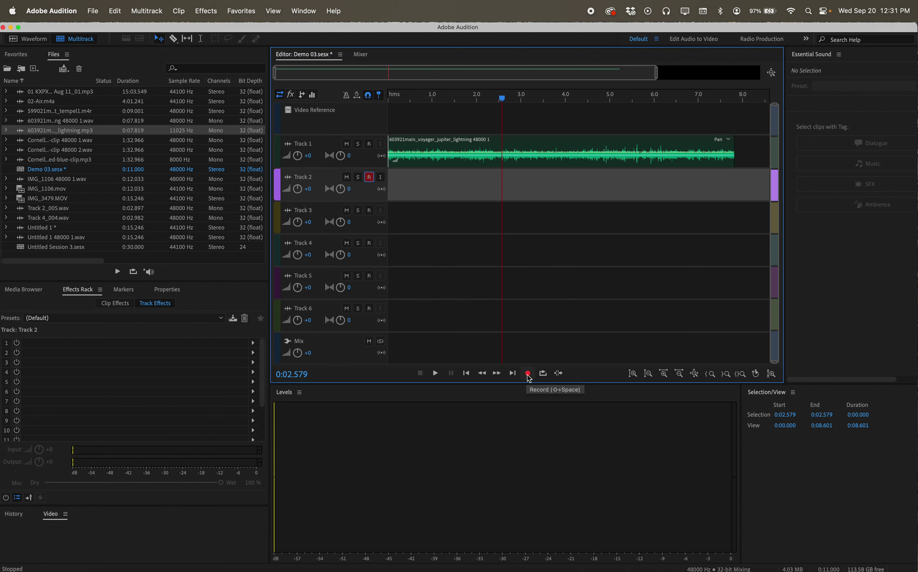
click(528, 373)
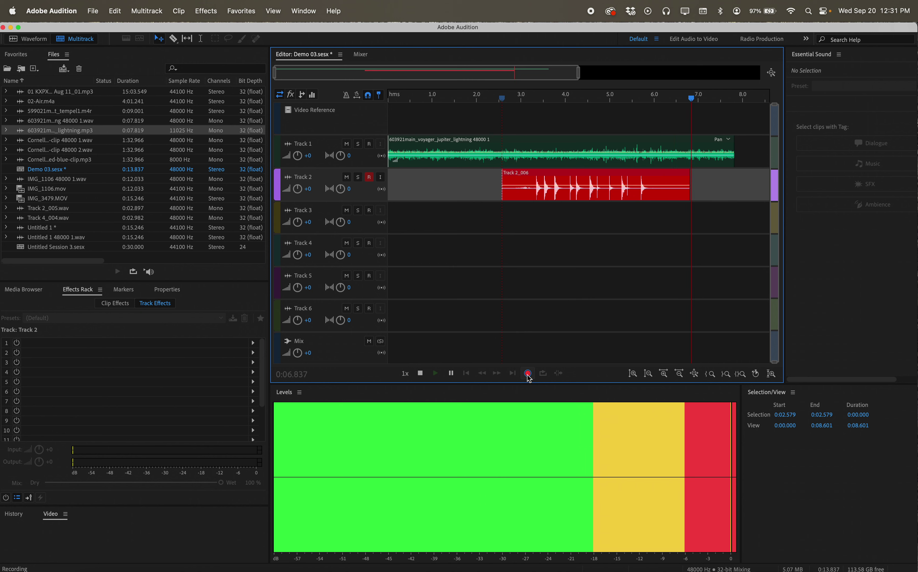
click(527, 374)
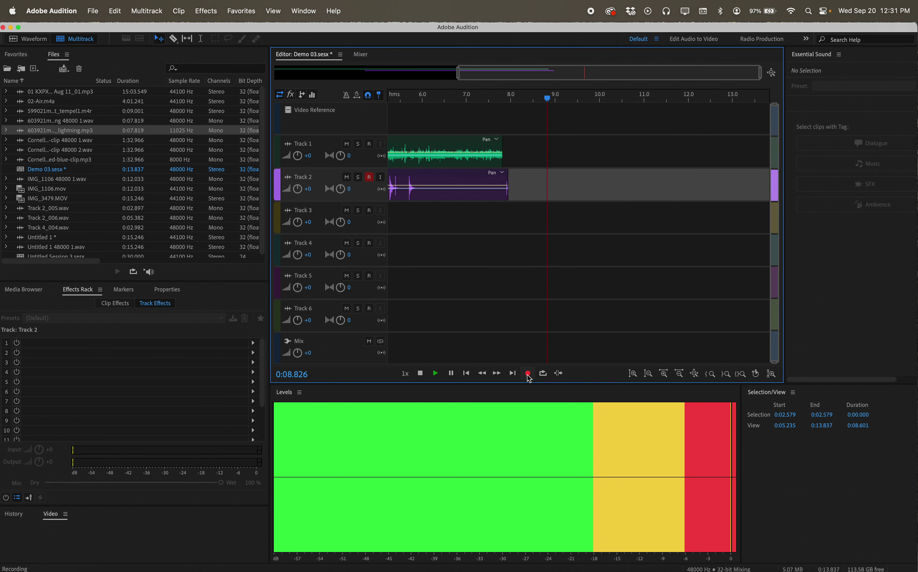
key(space)
Step: Play the session from the start to review the Track 2 take recorded from 2.6 seconds
drag(559, 97, 344, 91)
key(space)
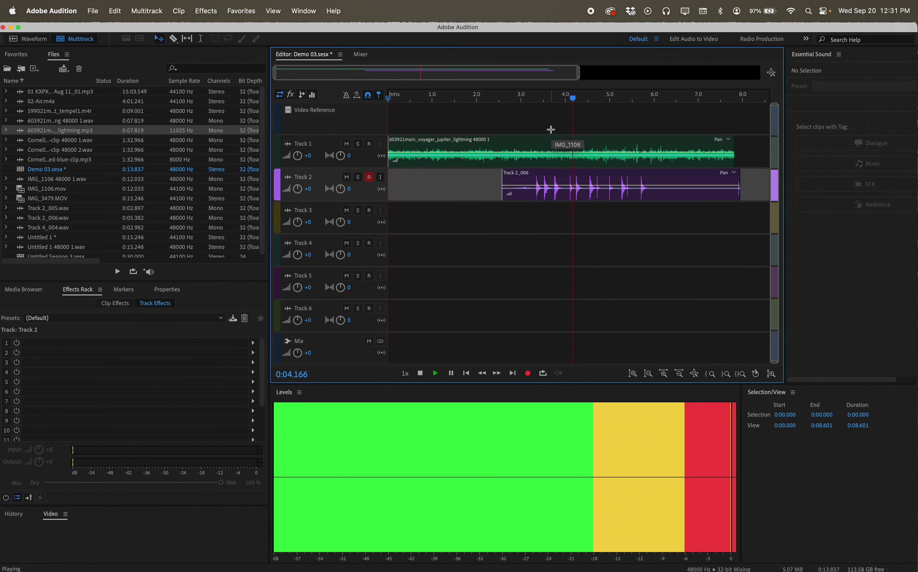
key(space)
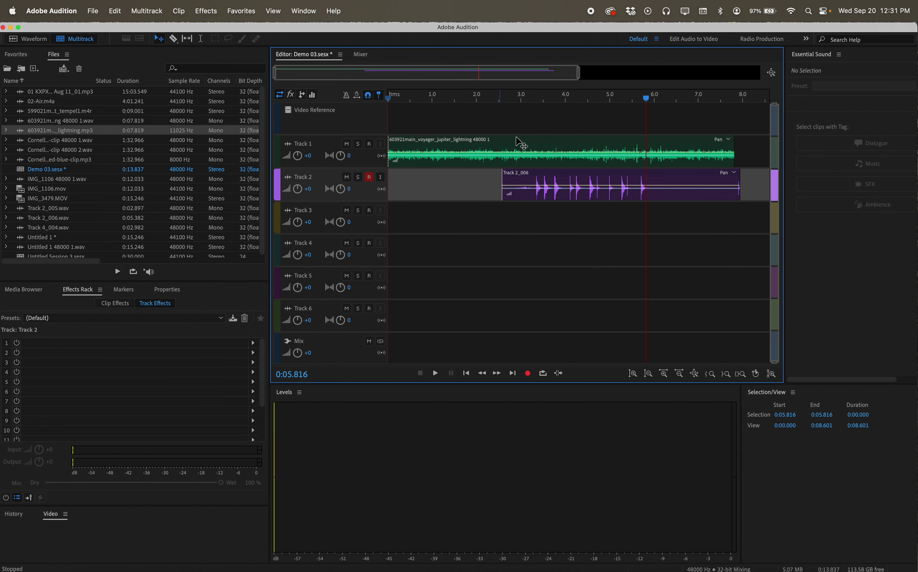
Step: Disarm Track 2 and try recording from about 4.1 seconds with no track armed
drag(645, 97, 616, 98)
click(369, 177)
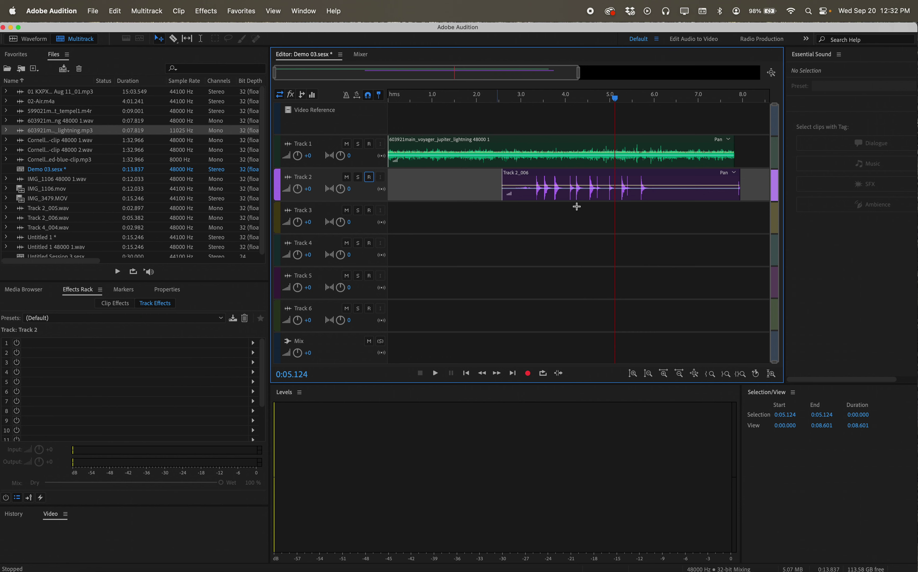
drag(616, 99, 572, 99)
click(528, 373)
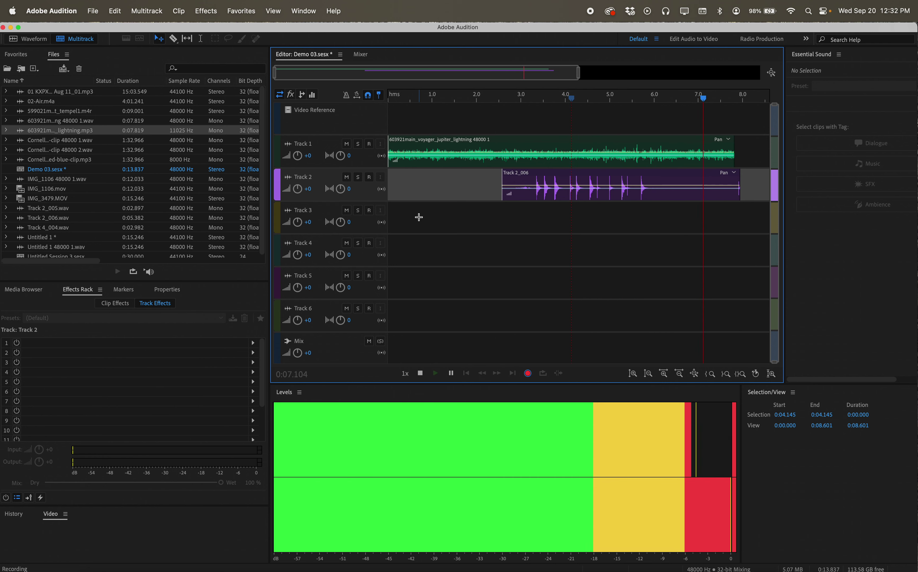
key(space)
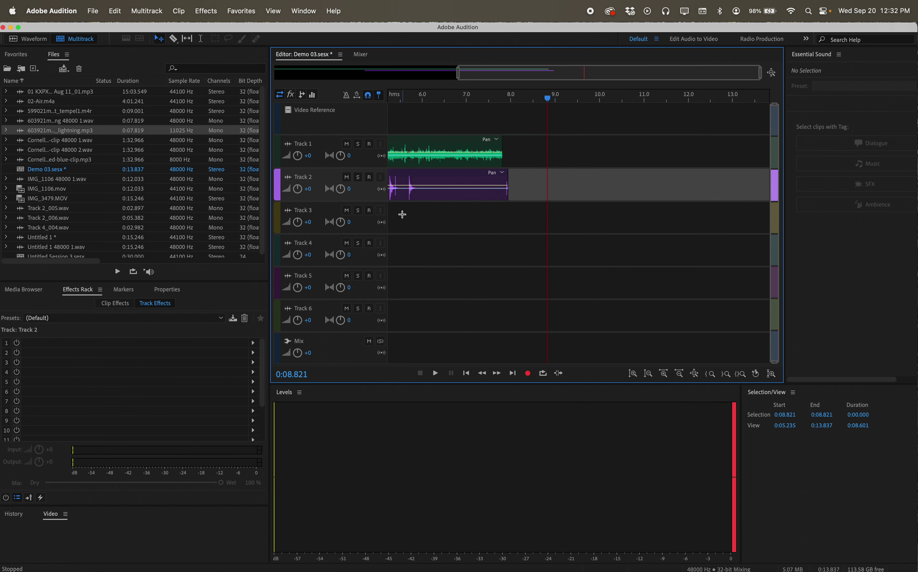
Step: Mute Track 1 to hear Track 2 alone from the start, unmute it, and move the playhead to about 2.1 seconds
drag(546, 97, 285, 95)
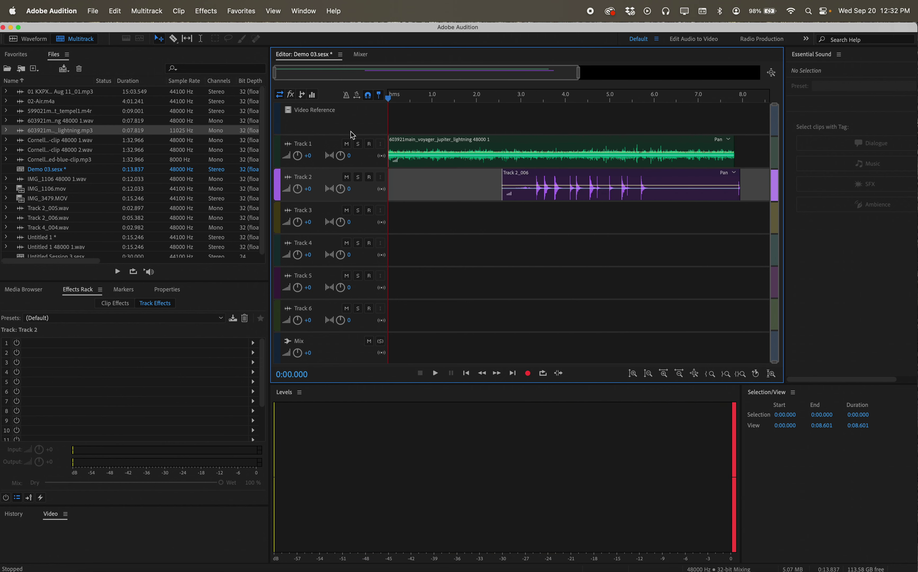
click(346, 143)
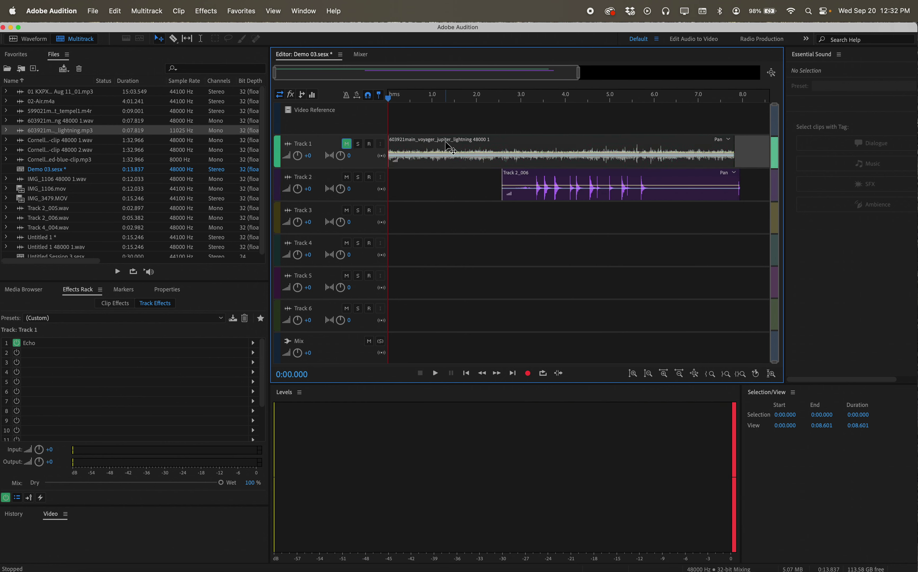
key(space)
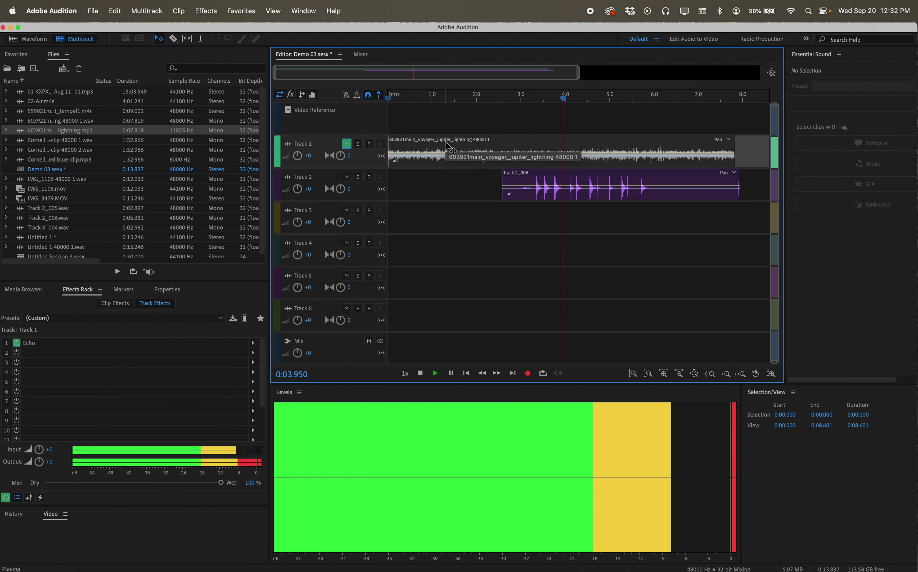
key(space)
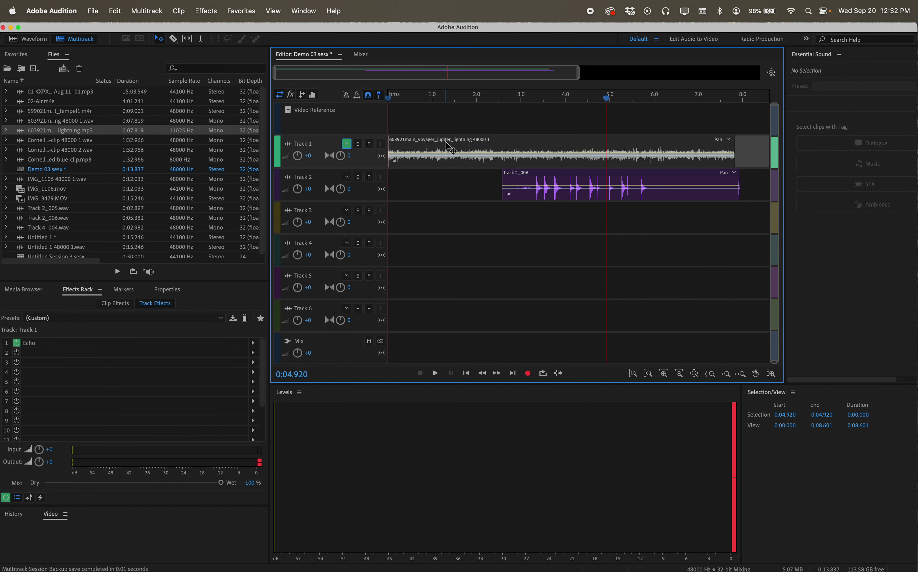
click(346, 144)
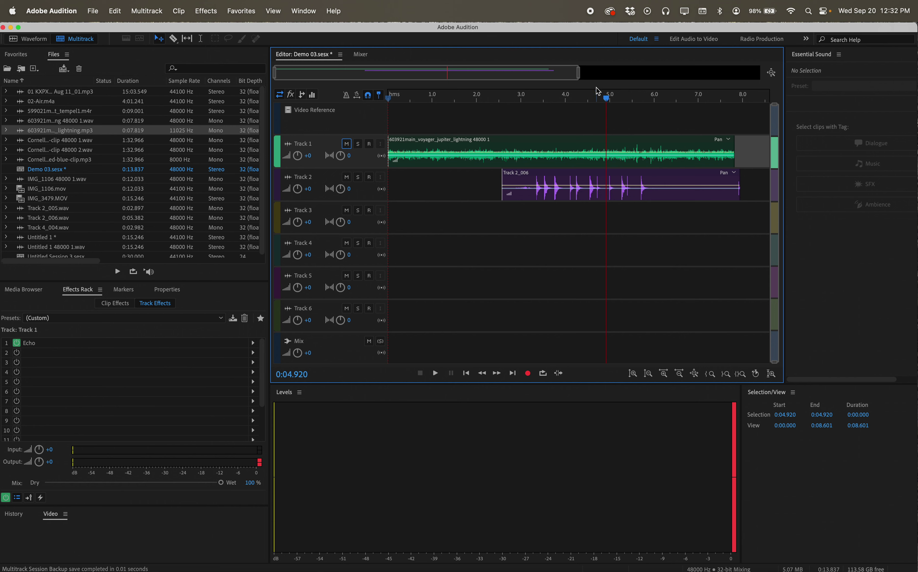
drag(606, 99, 481, 97)
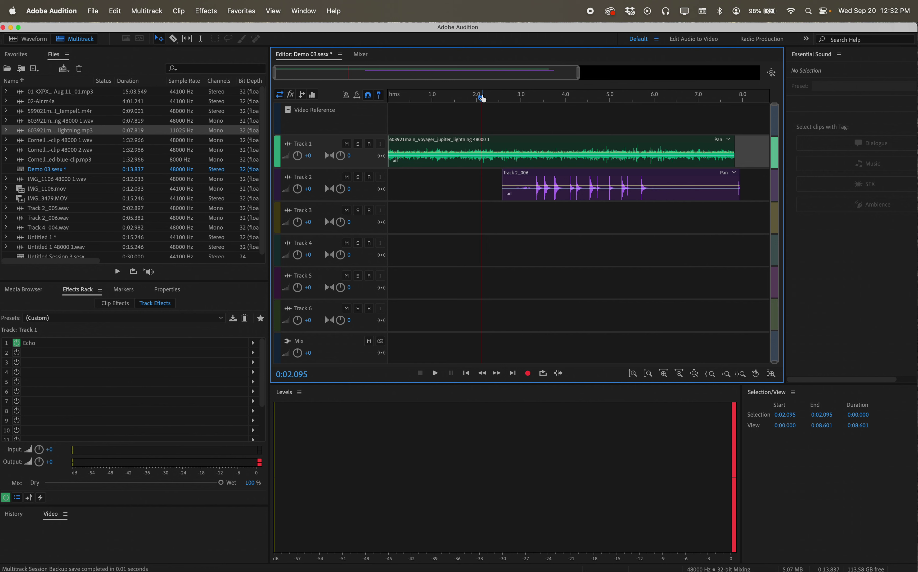